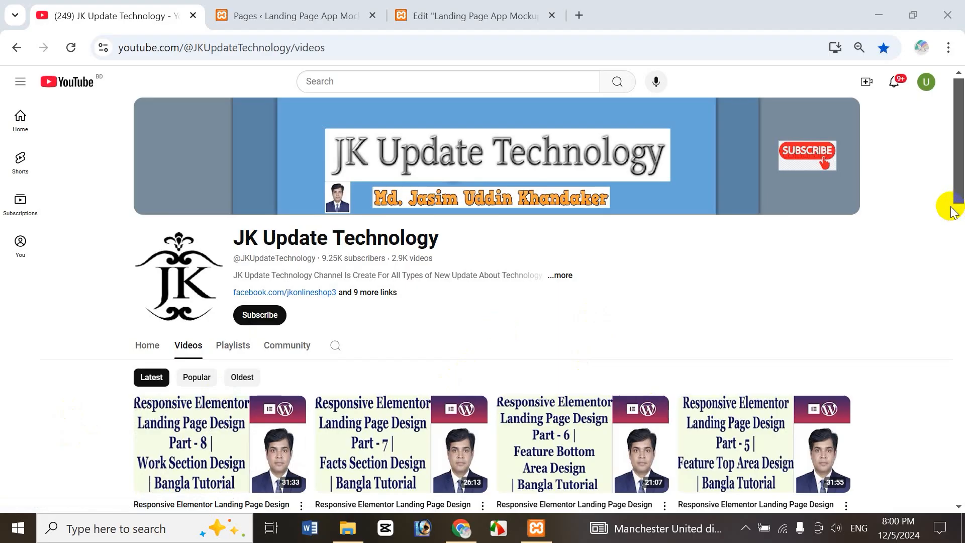
# - Look through the YouTube channel's uploaded videos and its created playlists, returning to the video list
pyautogui.moveTo(955, 201); pyautogui.dragTo(957, 286)
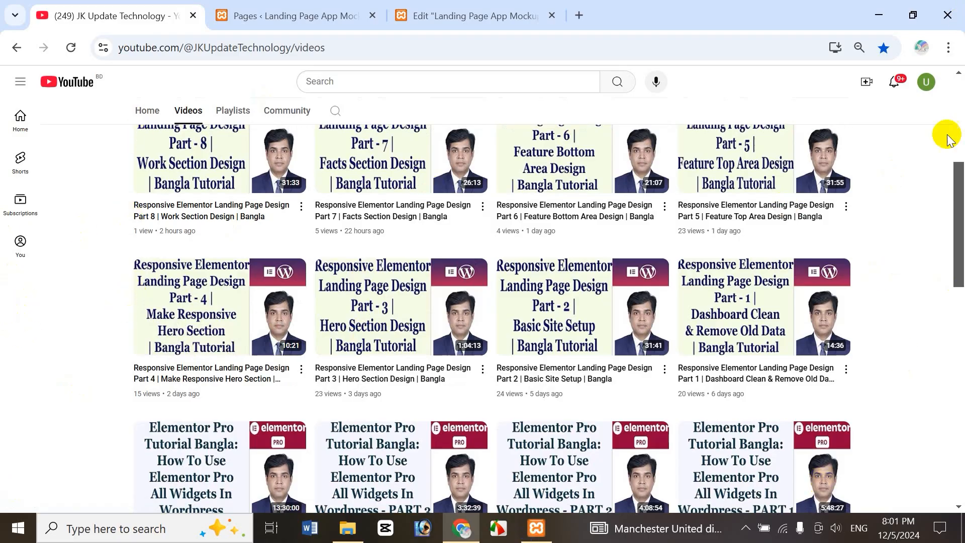
pyautogui.moveTo(961, 208); pyautogui.dragTo(960, 222)
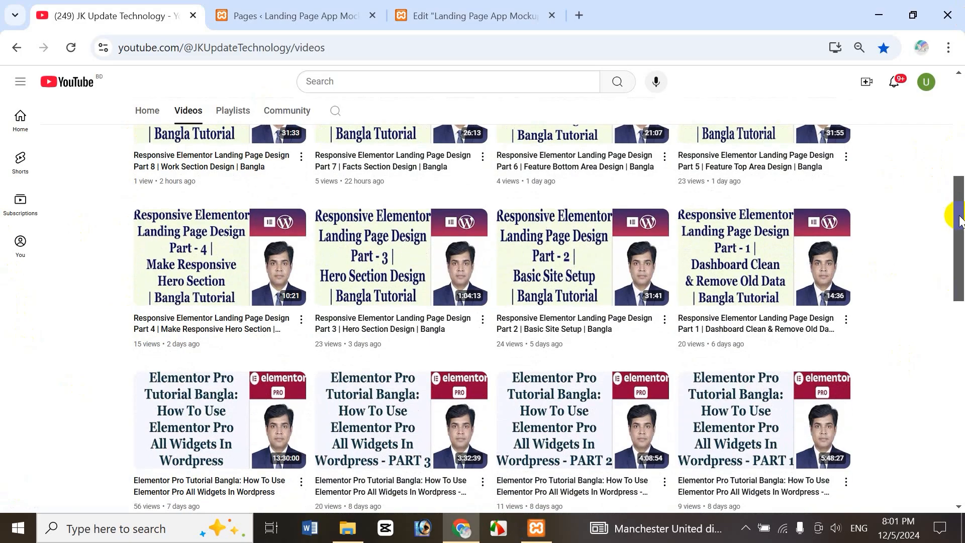
pyautogui.moveTo(959, 217); pyautogui.dragTo(961, 126)
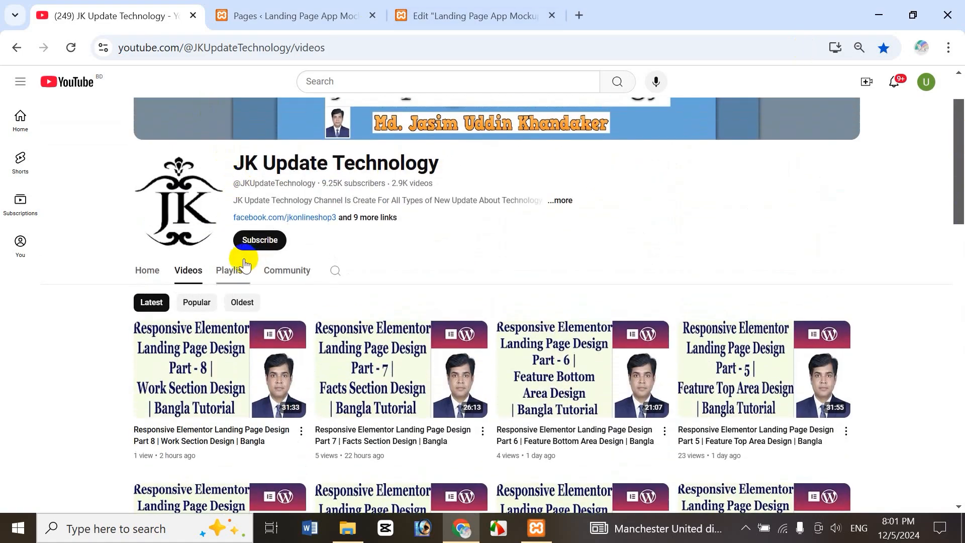
pyautogui.click(231, 274)
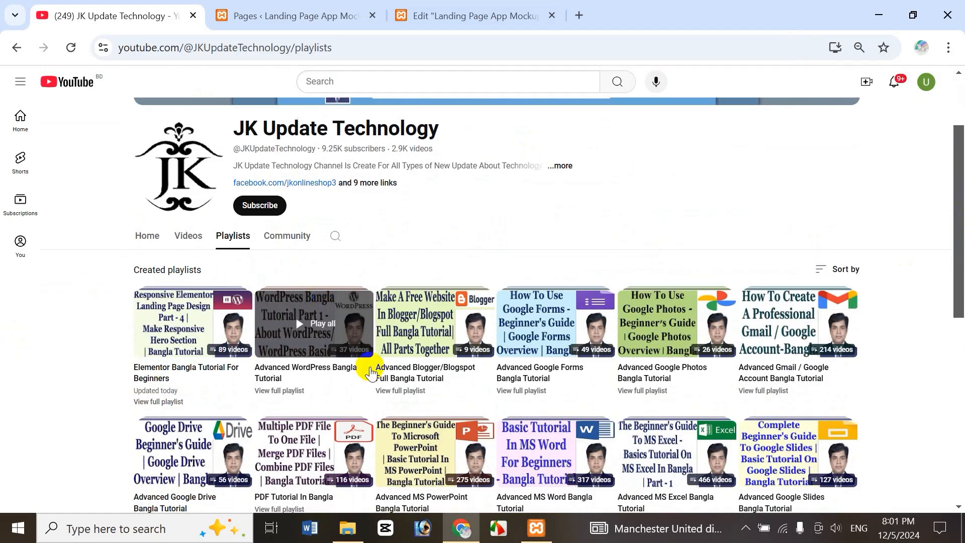
pyautogui.moveTo(958, 211); pyautogui.dragTo(958, 302)
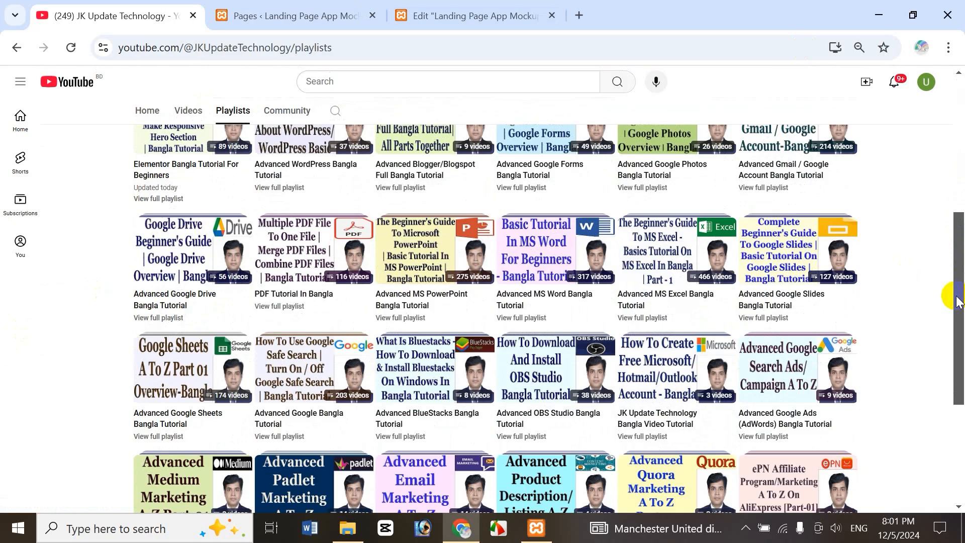
pyautogui.moveTo(960, 289); pyautogui.dragTo(958, 195)
pyautogui.click(188, 255)
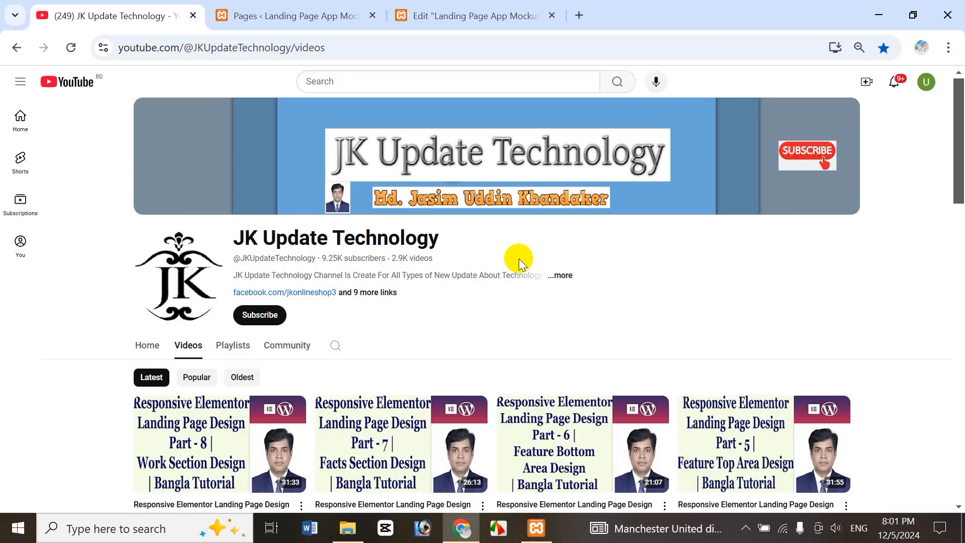
# - Switch to the Landing Page App Mockup page in the Elementor editor and find the How Does It Works section
pyautogui.click(267, 19)
pyautogui.moveTo(1, 133)
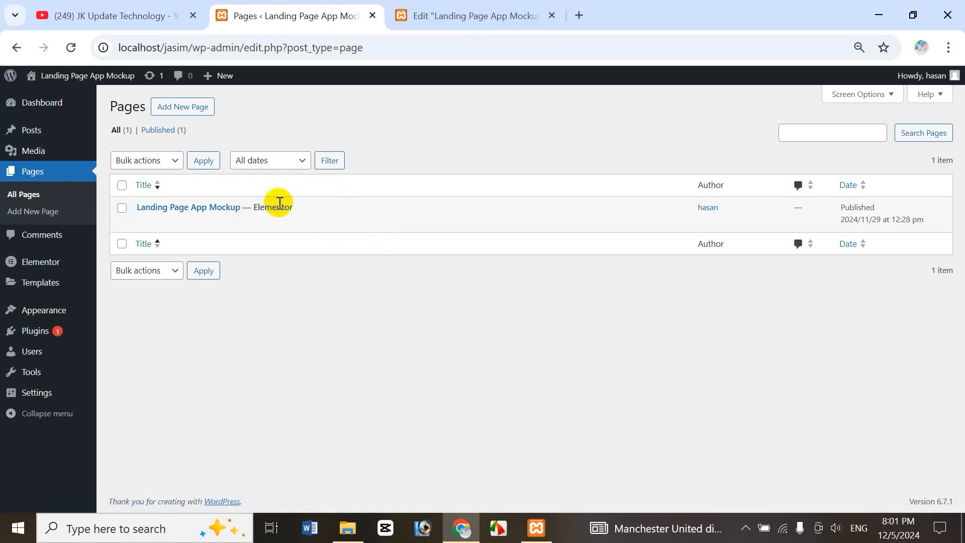
pyautogui.moveTo(272, 228)
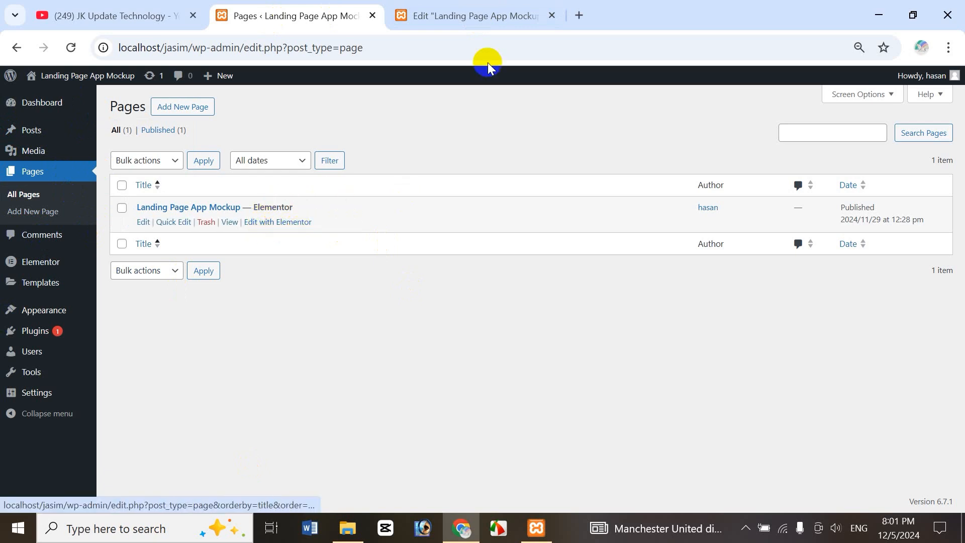
pyautogui.click(453, 16)
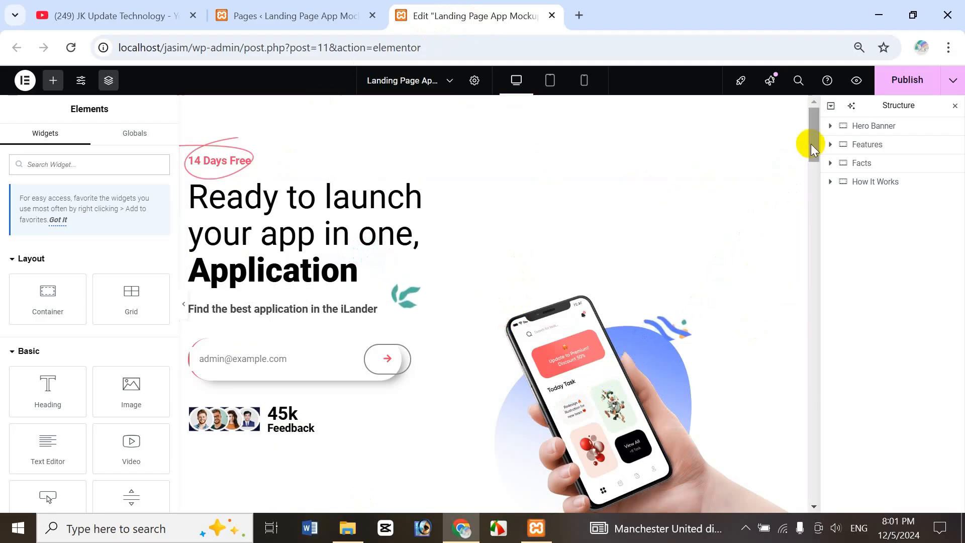
pyautogui.moveTo(812, 146); pyautogui.dragTo(841, 416)
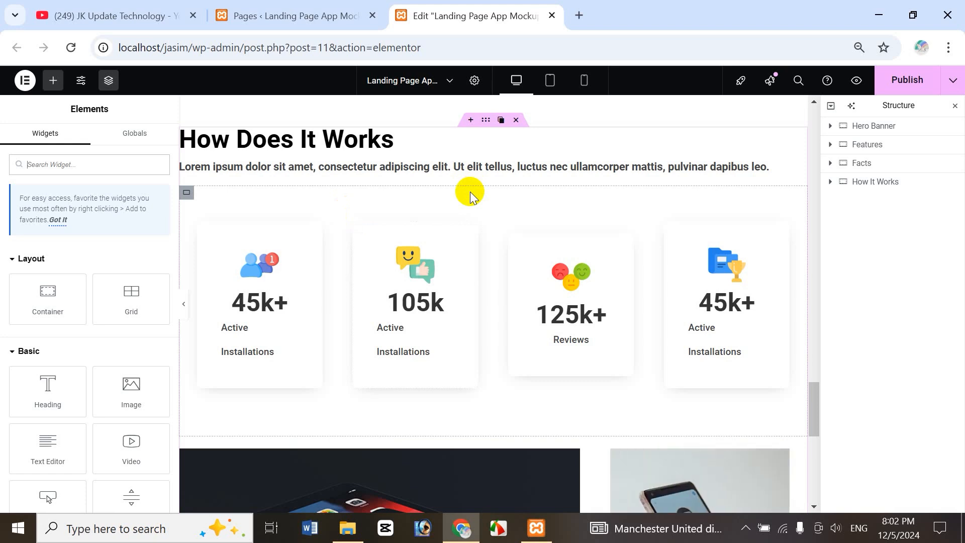
# - Change the responsive preview from desktop to Tablet Portrait and bring up the How Does It Works section
pyautogui.click(517, 82)
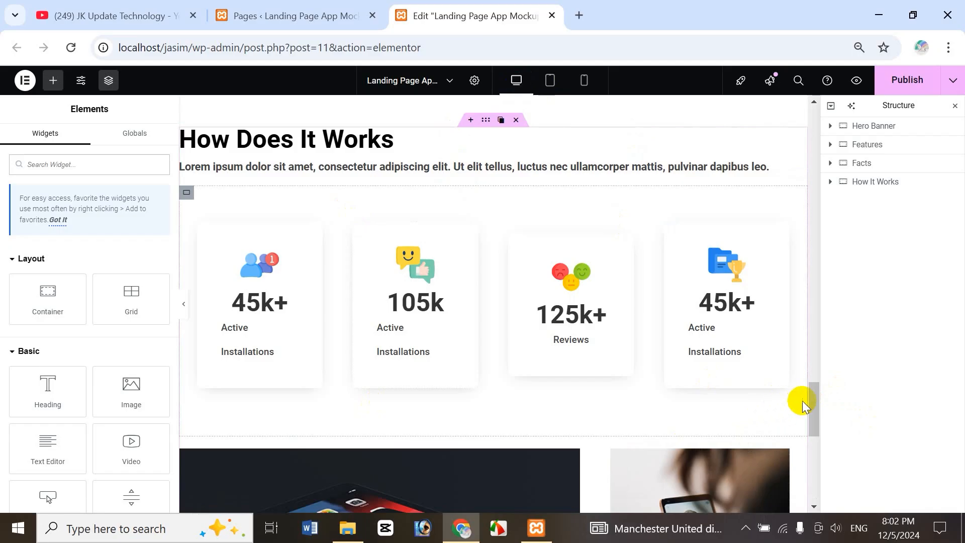
pyautogui.moveTo(815, 399)
pyautogui.mouseDown()
pyautogui.moveTo(815, 412)
pyautogui.moveTo(810, 392)
pyautogui.mouseUp()
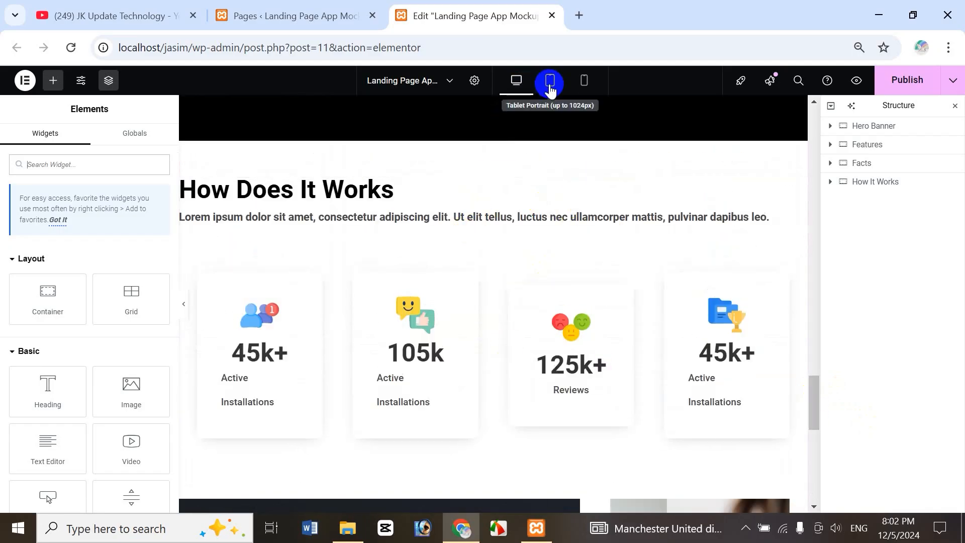
pyautogui.click(550, 83)
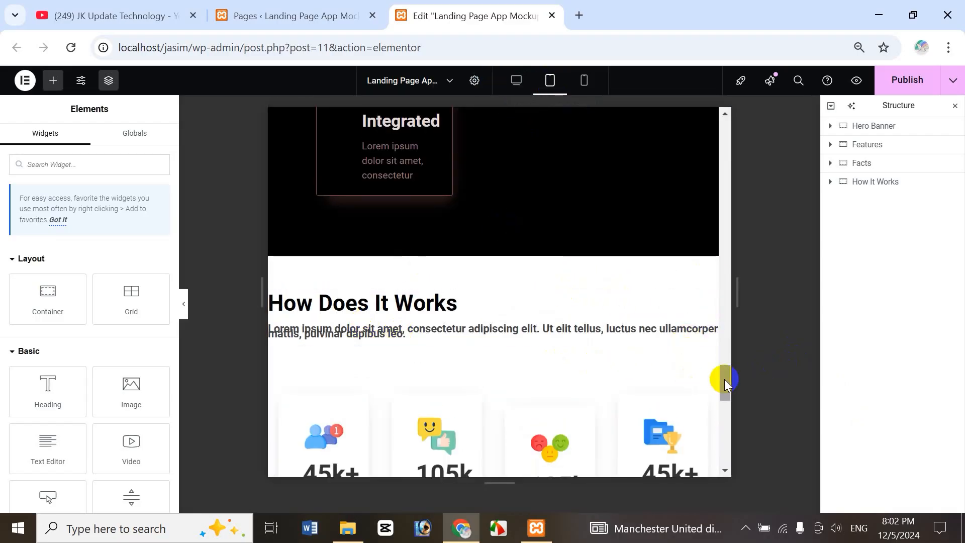
pyautogui.moveTo(725, 383)
pyautogui.mouseDown()
pyautogui.moveTo(718, 446)
pyautogui.moveTo(738, 393)
pyautogui.mouseUp()
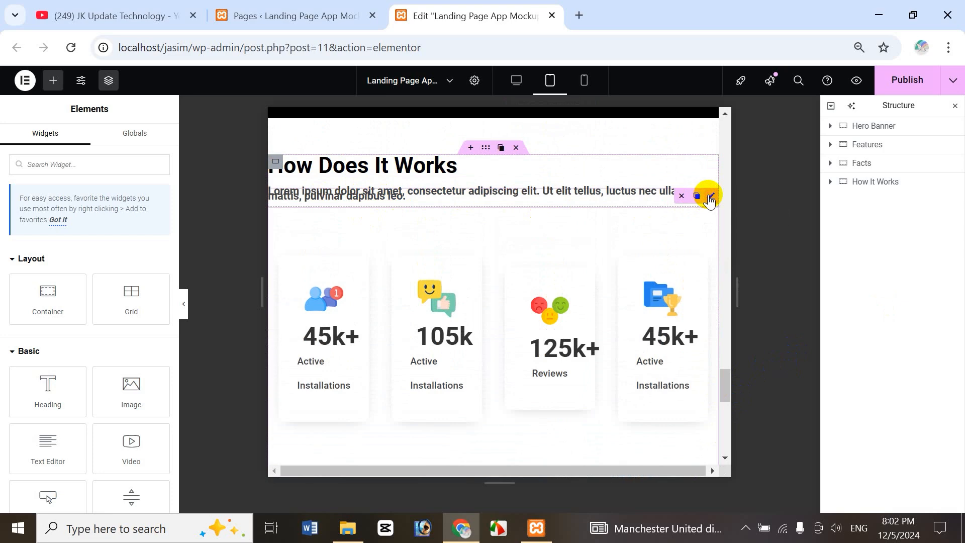
# - Set the section description's tablet typography to size 18 px and line height 1.5 em
pyautogui.click(711, 197)
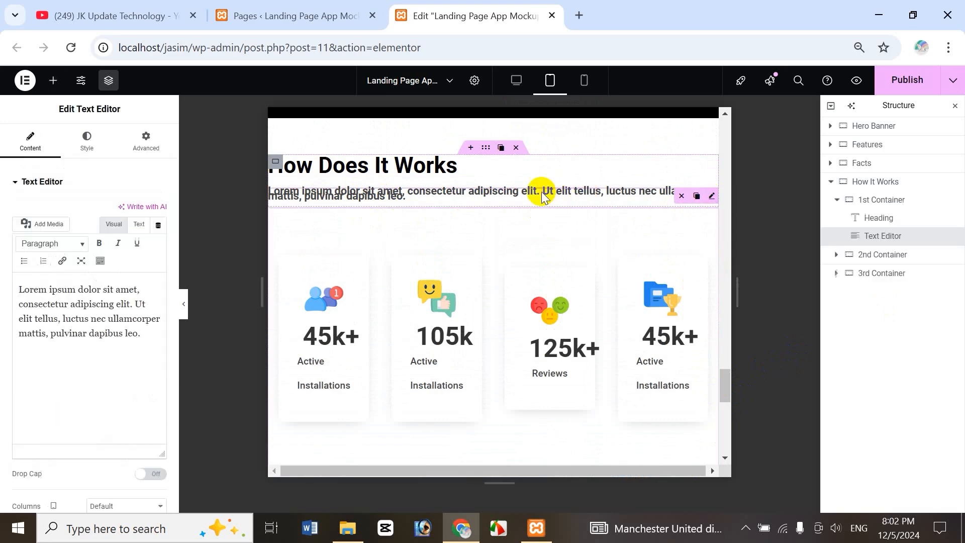
pyautogui.click(86, 144)
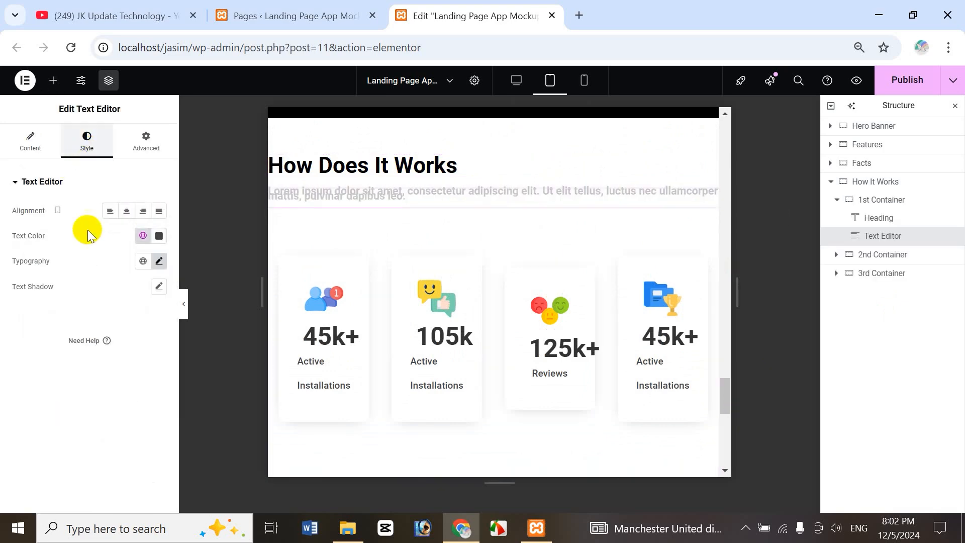
pyautogui.click(159, 261)
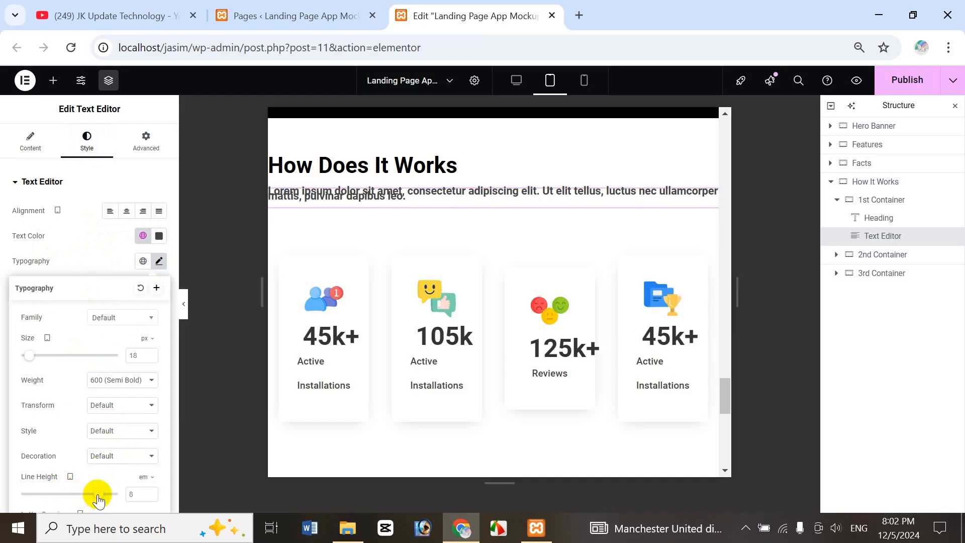
pyautogui.moveTo(96, 498); pyautogui.dragTo(34, 499)
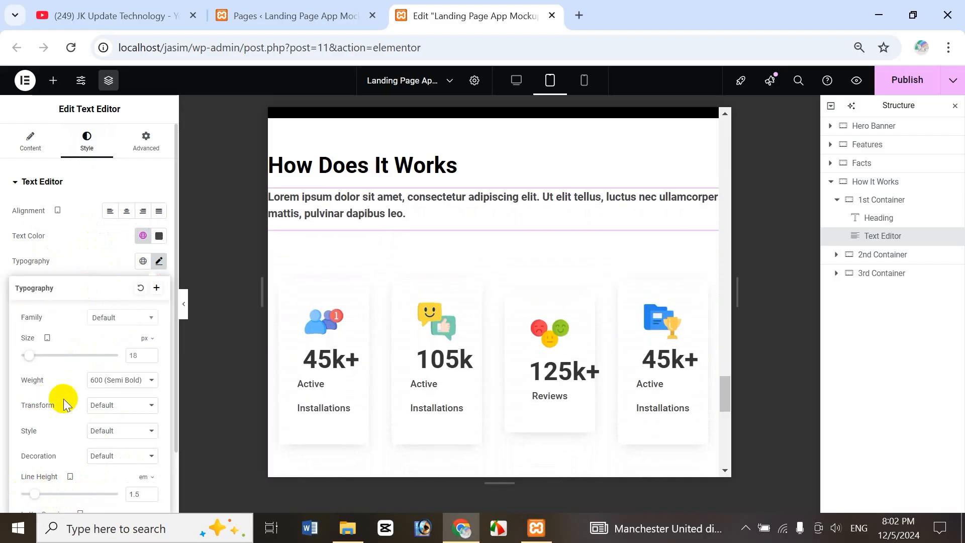
pyautogui.moveTo(30, 358); pyautogui.dragTo(30, 362)
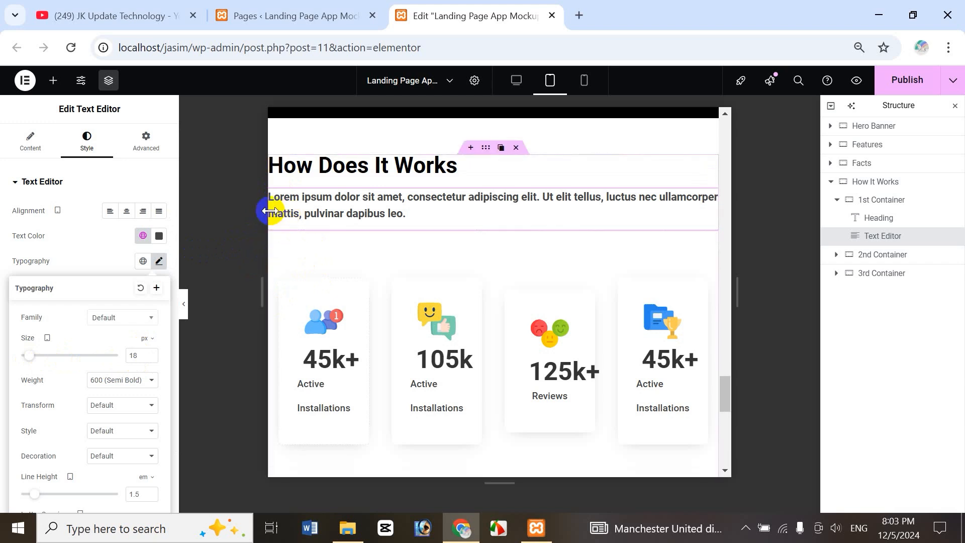
# - Unlink the description text's tablet margins and set only its left margin to 10 px
pyautogui.click(147, 144)
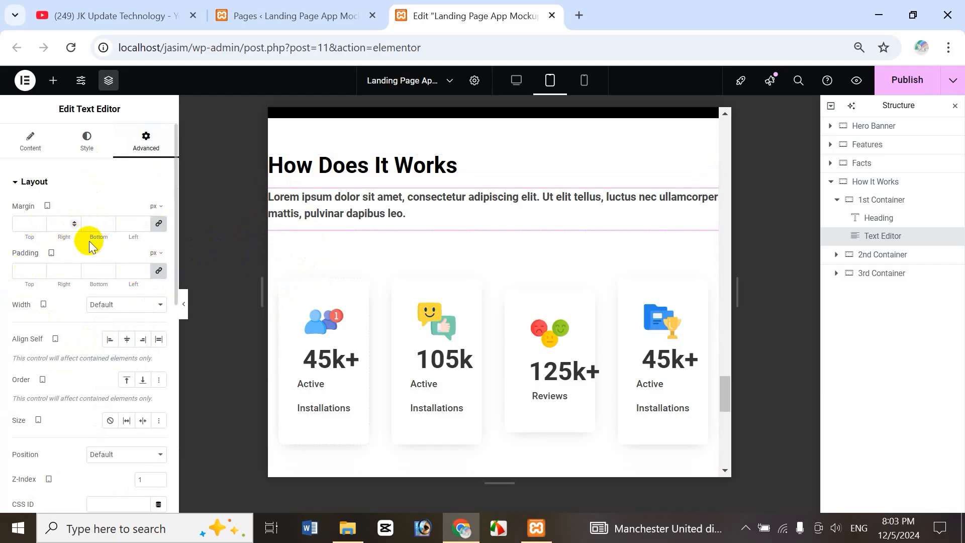
pyautogui.click(158, 225)
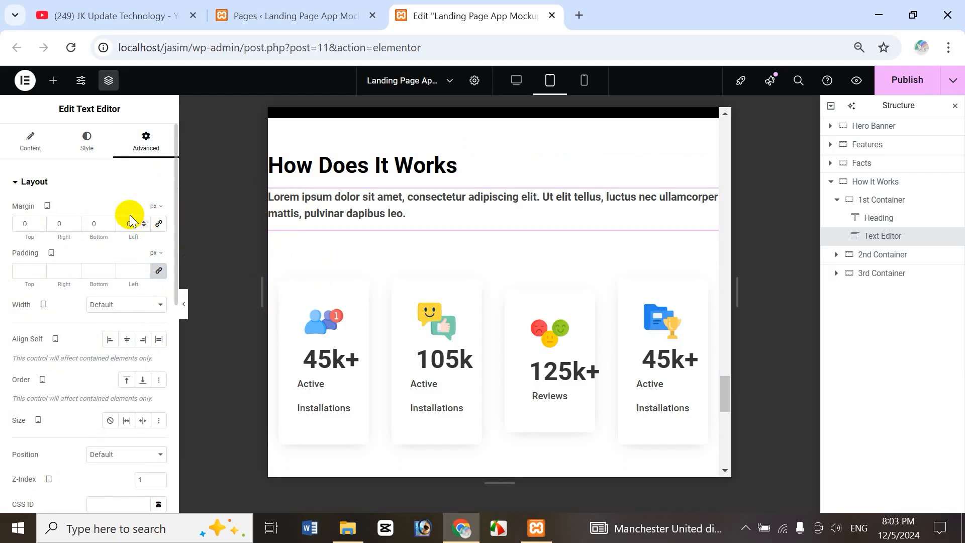
pyautogui.click(127, 225)
pyautogui.write('10')
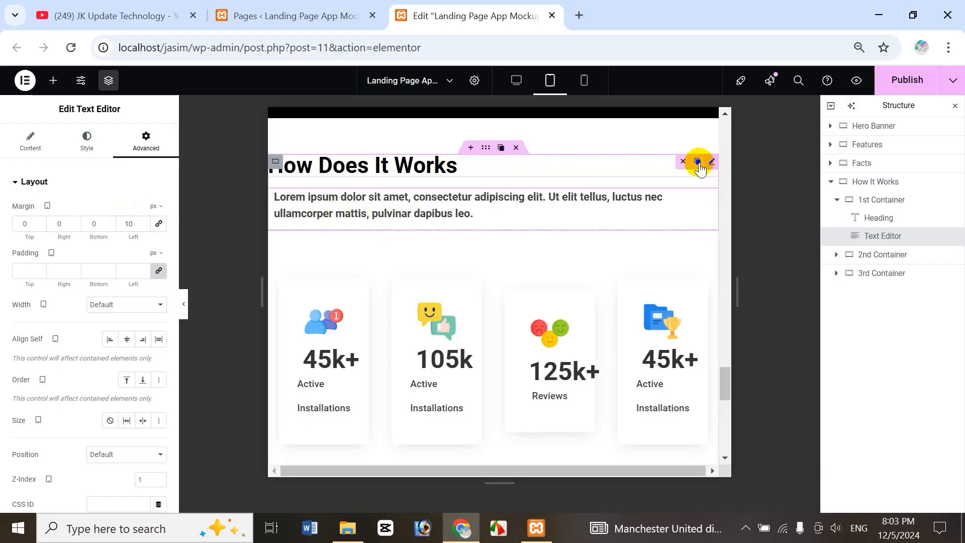
# - Give the How Does It Works heading a left margin of 10 px for tablet, with zero on the other sides
pyautogui.click(712, 162)
pyautogui.click(146, 141)
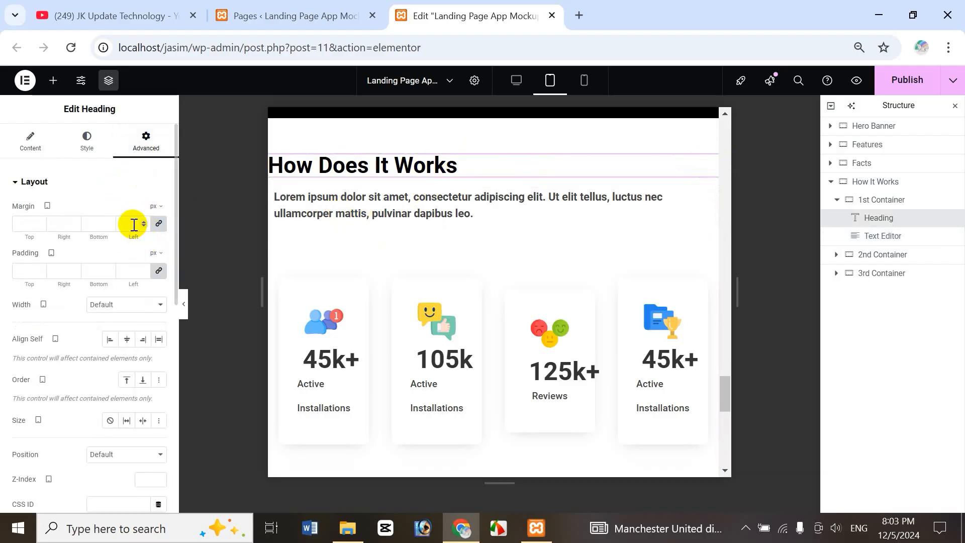
pyautogui.click(132, 223)
pyautogui.write('010')
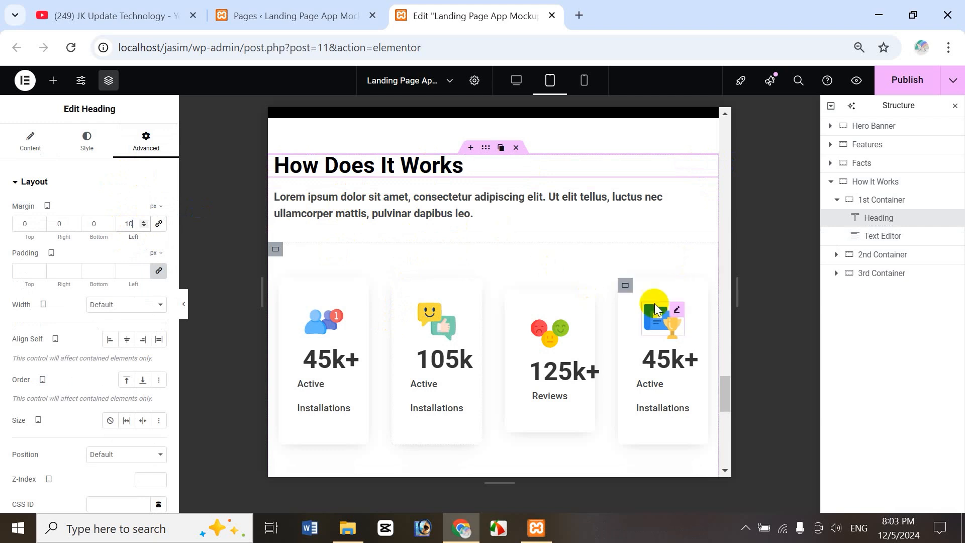
# - Set the tablet width of the first Progress Card in the section's 2nd Container to 45%
pyautogui.moveTo(729, 391); pyautogui.dragTo(729, 394)
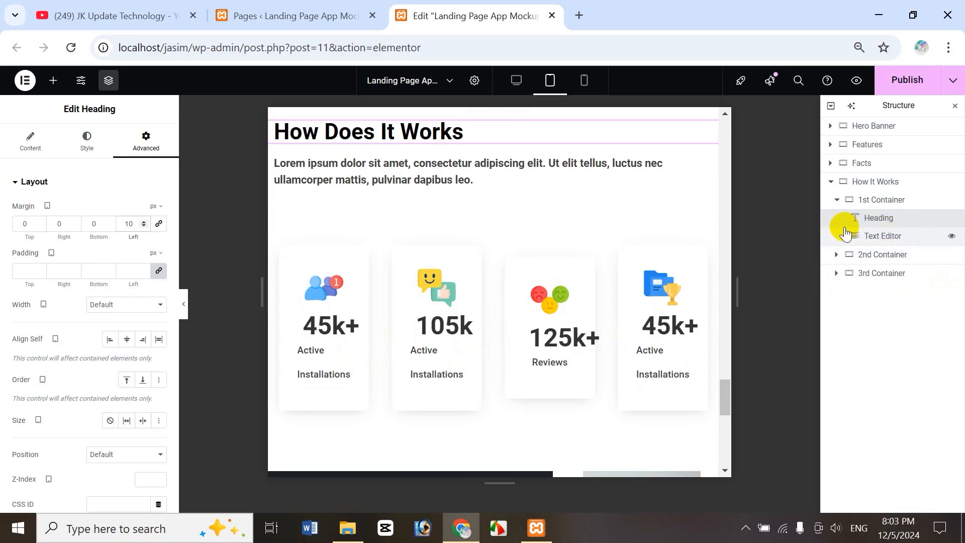
pyautogui.click(833, 183)
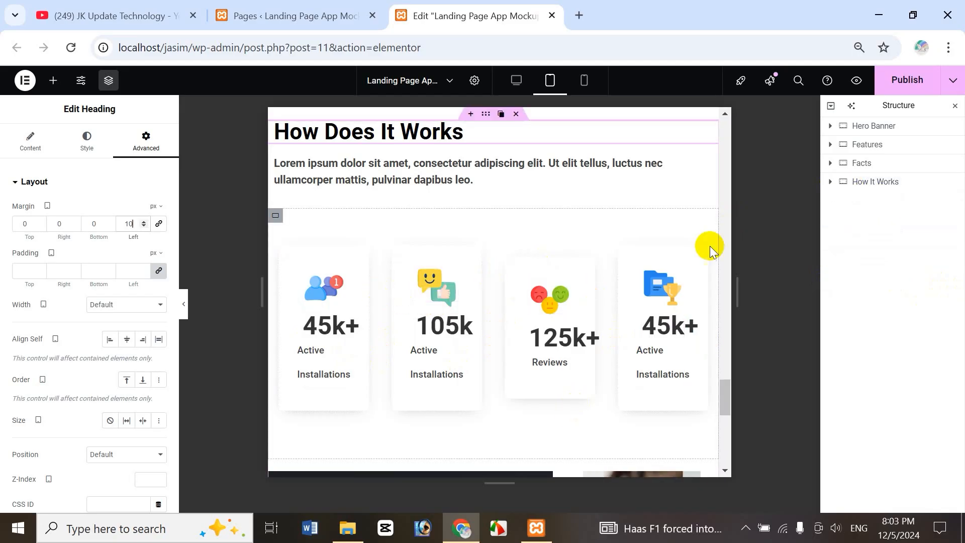
pyautogui.click(833, 183)
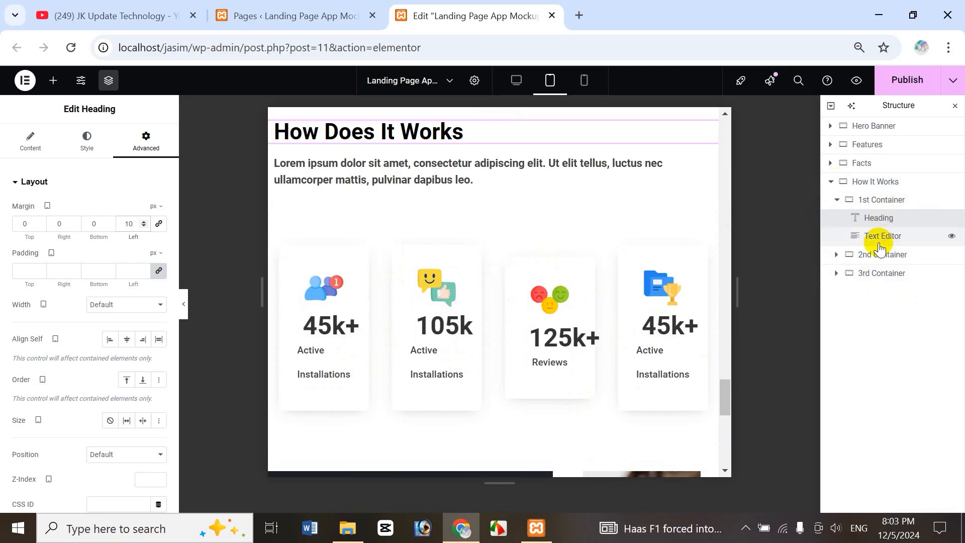
pyautogui.click(837, 255)
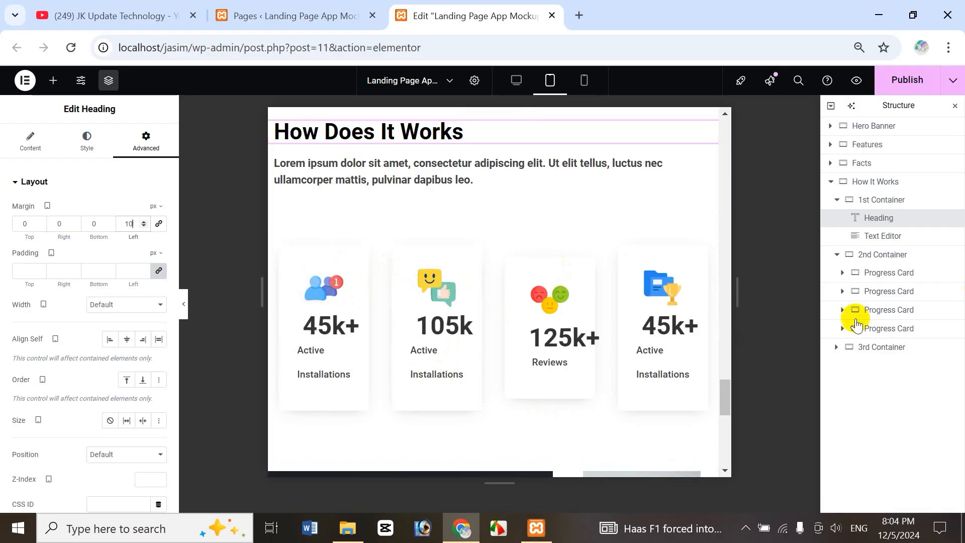
pyautogui.click(903, 275)
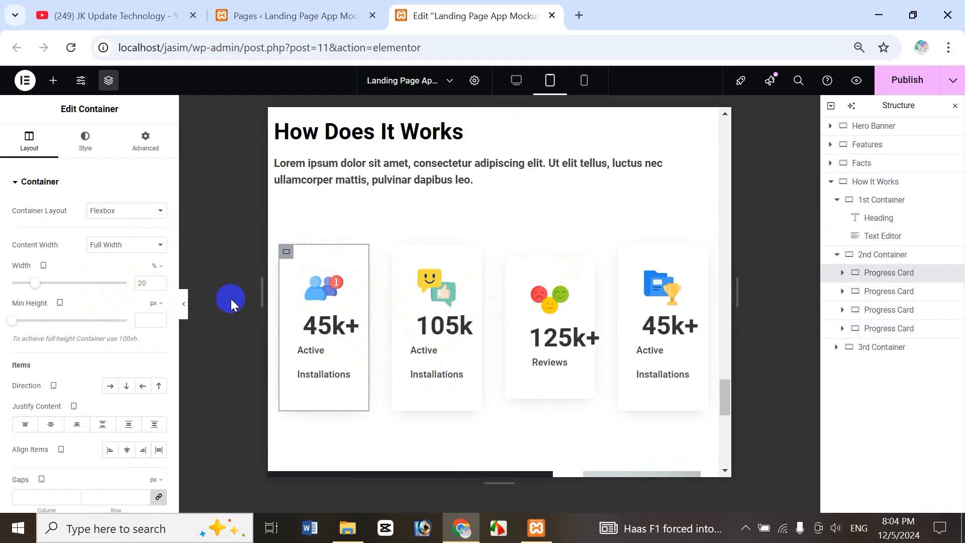
pyautogui.click(149, 287)
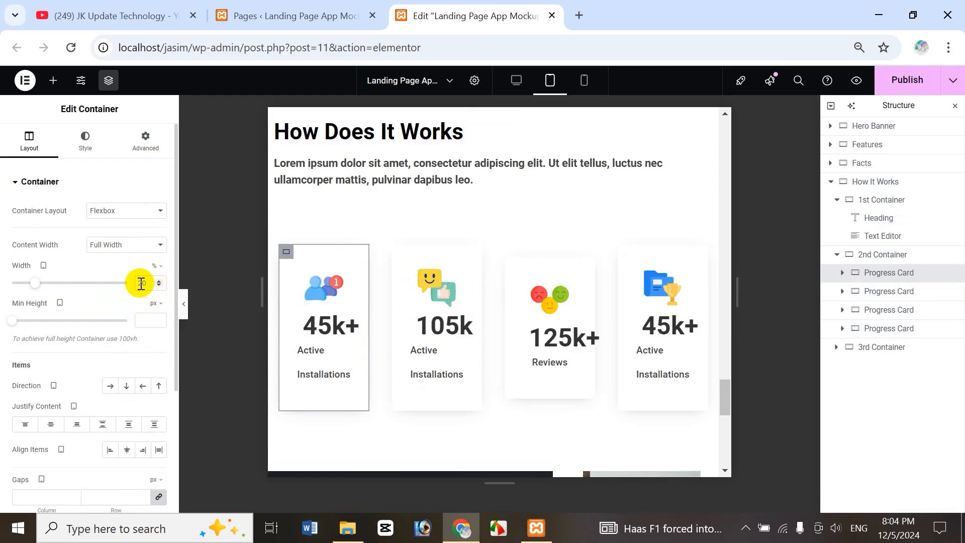
pyautogui.write('45')
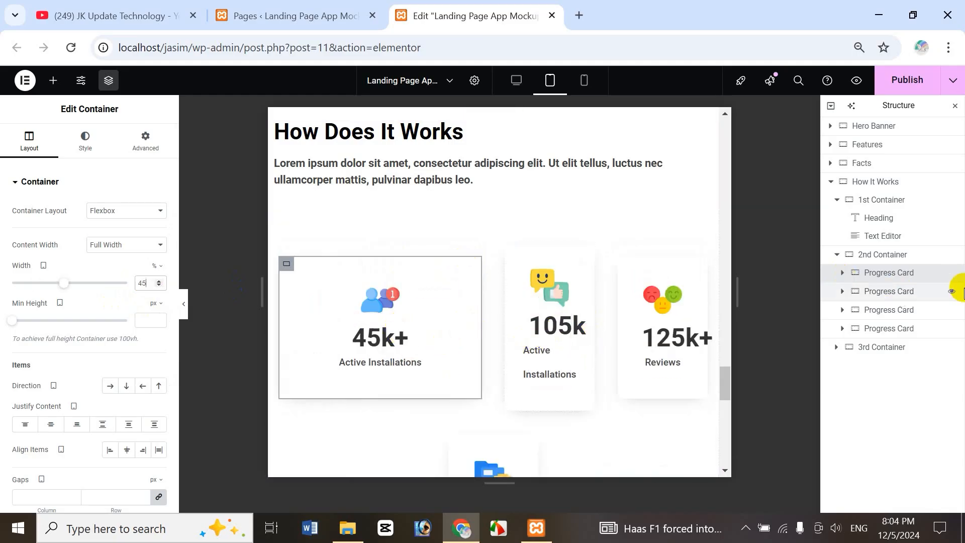
pyautogui.click(899, 299)
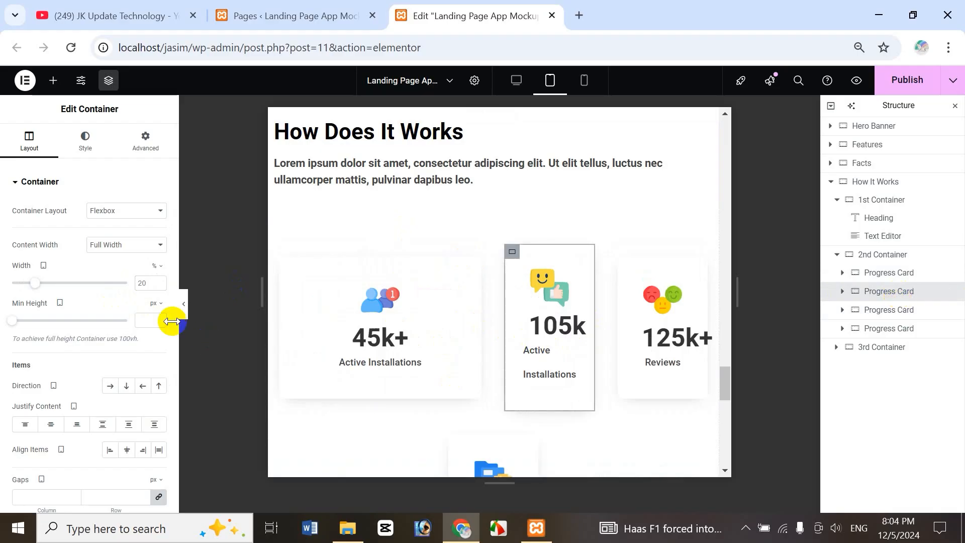
pyautogui.click(139, 282)
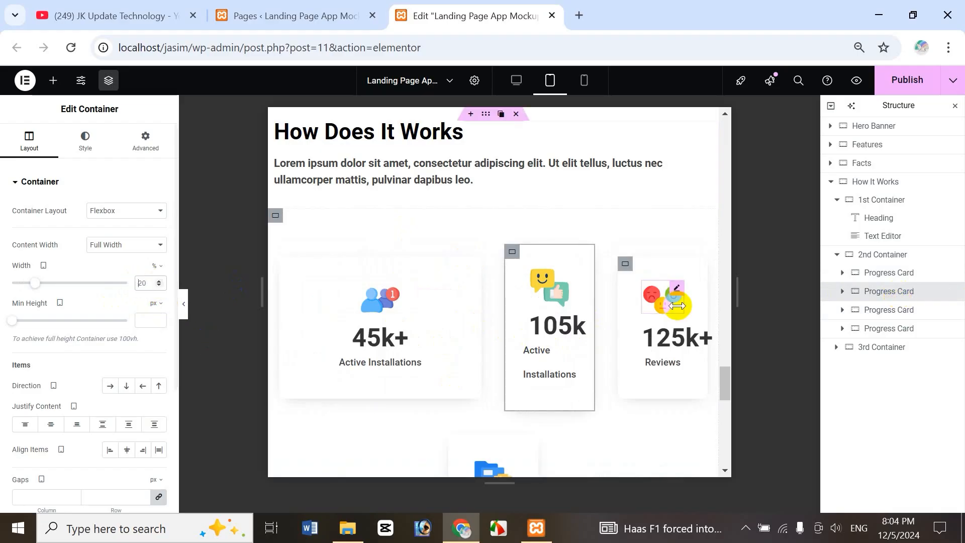
pyautogui.write('45')
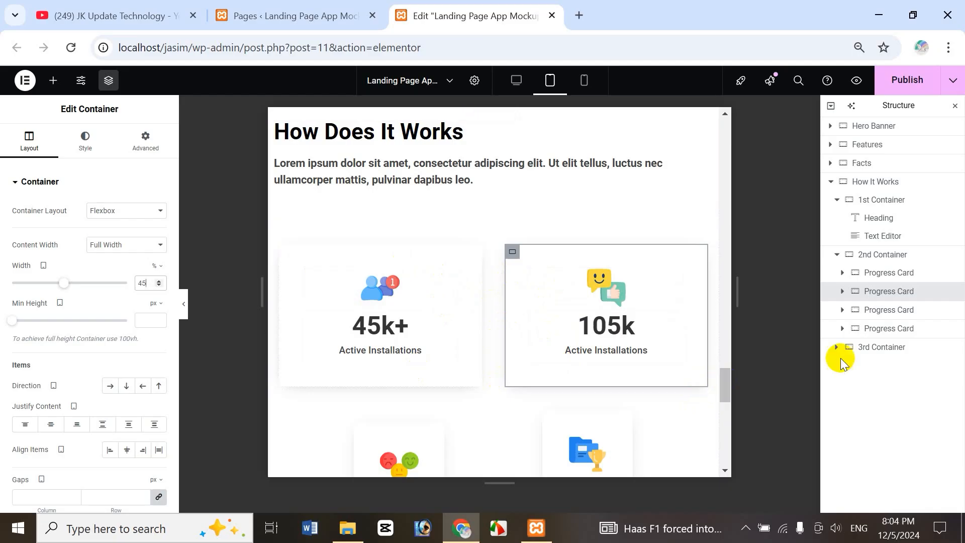
pyautogui.moveTo(728, 382); pyautogui.dragTo(727, 397)
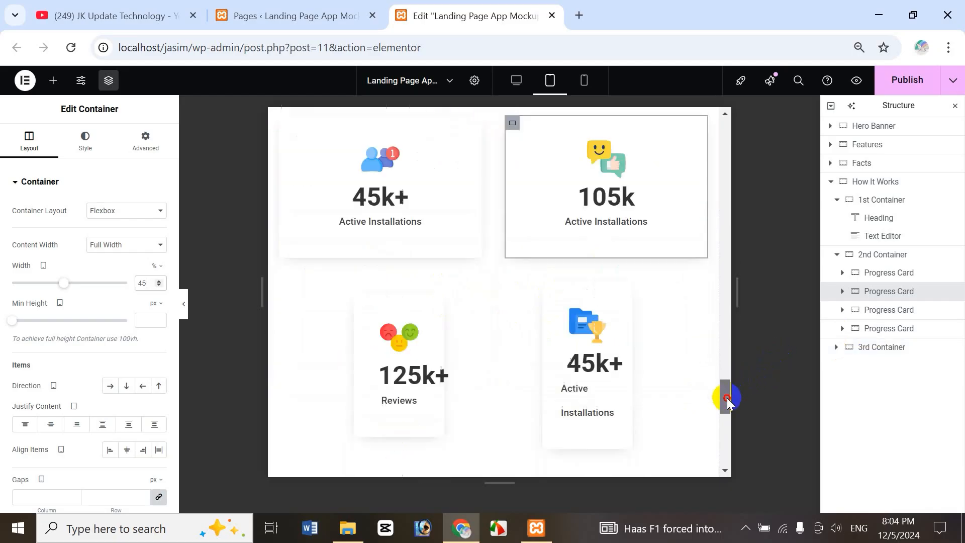
# - Try to set the tablet width of the third Progress Card in the 2nd Container to 45%
pyautogui.click(912, 317)
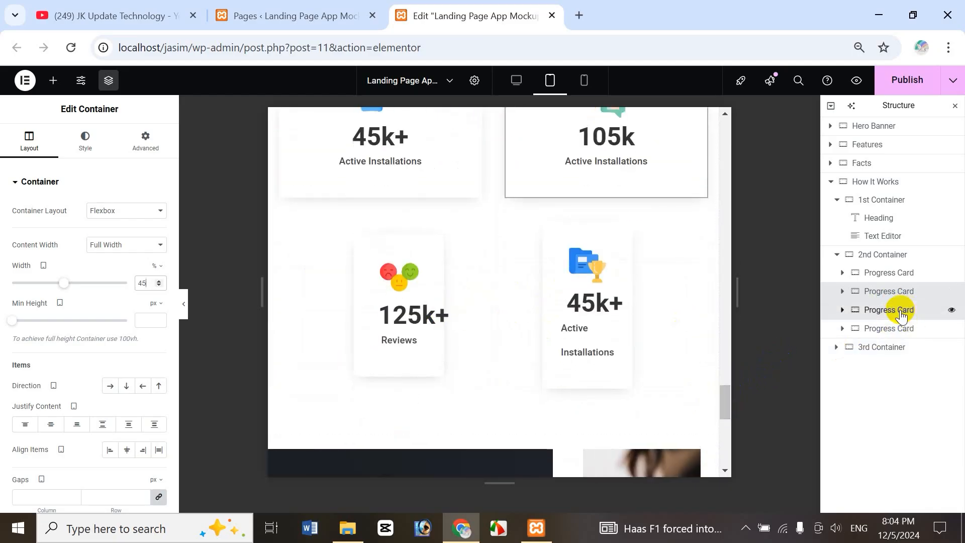
pyautogui.click(147, 283)
pyautogui.write('45')
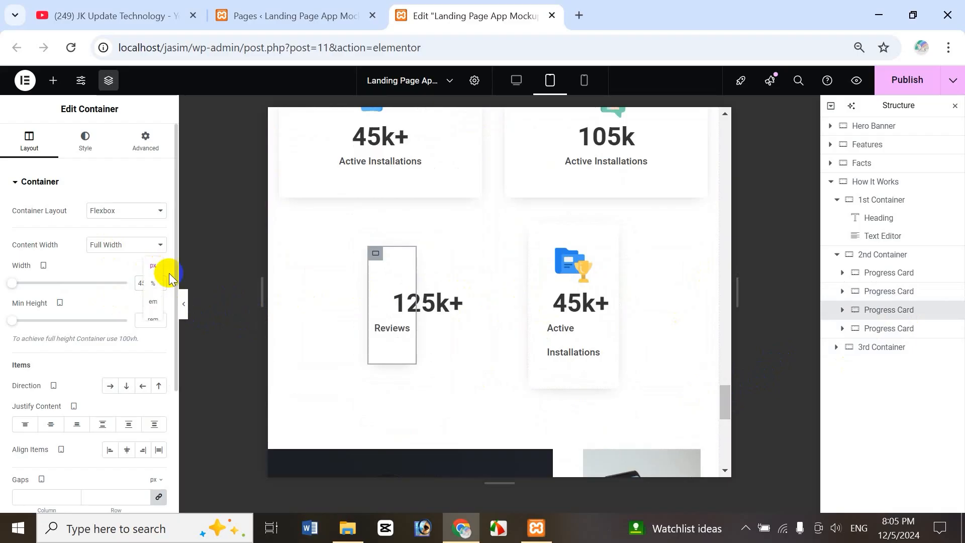
pyautogui.click(159, 286)
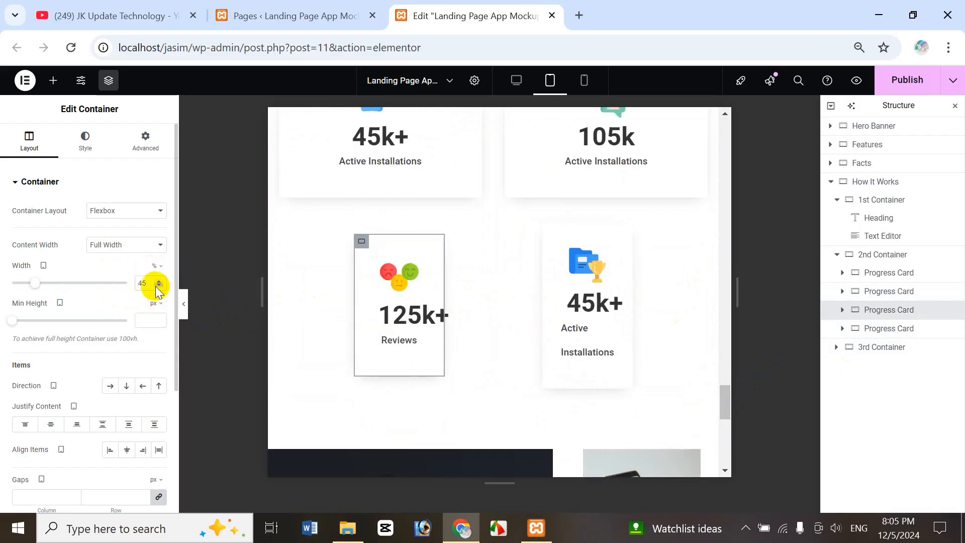
pyautogui.click(901, 327)
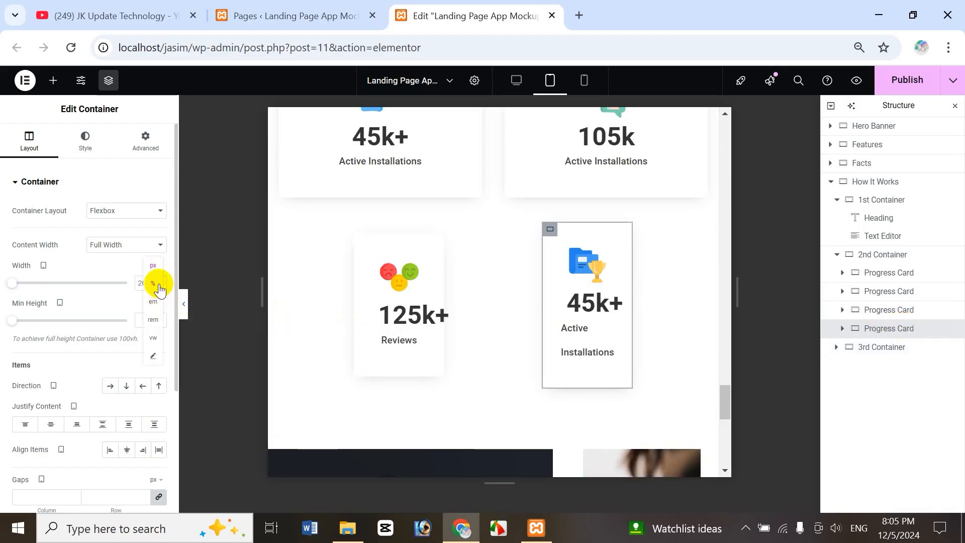
pyautogui.click(158, 285)
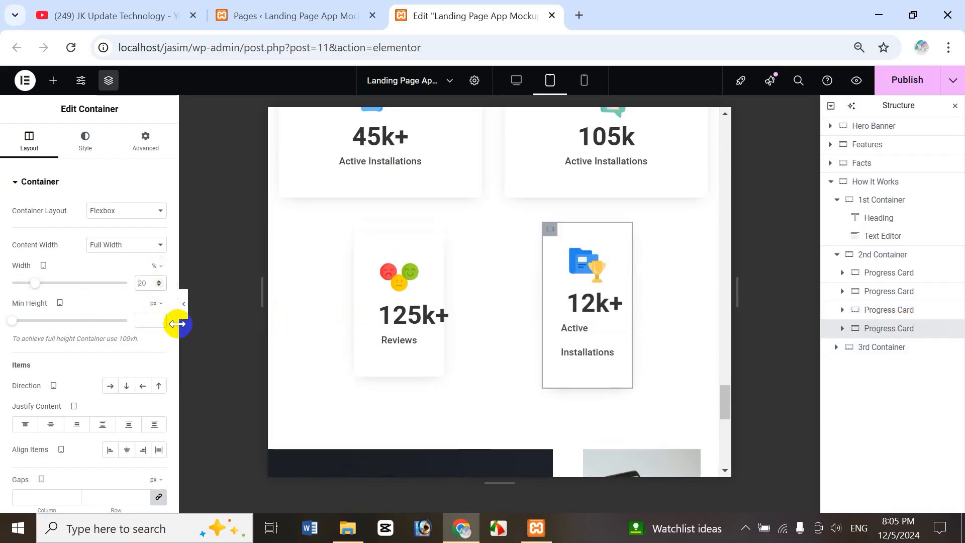
pyautogui.write('45')
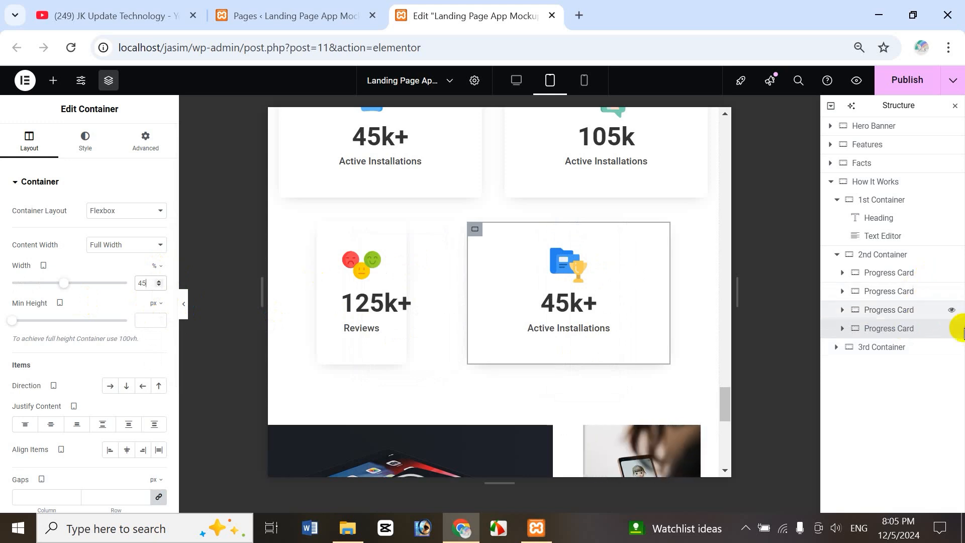
pyautogui.click(900, 313)
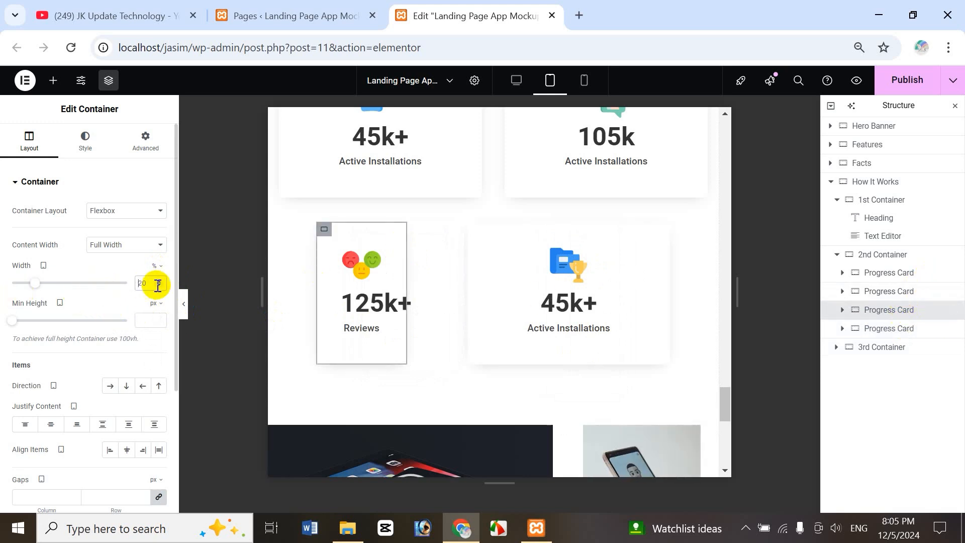
pyautogui.write('45')
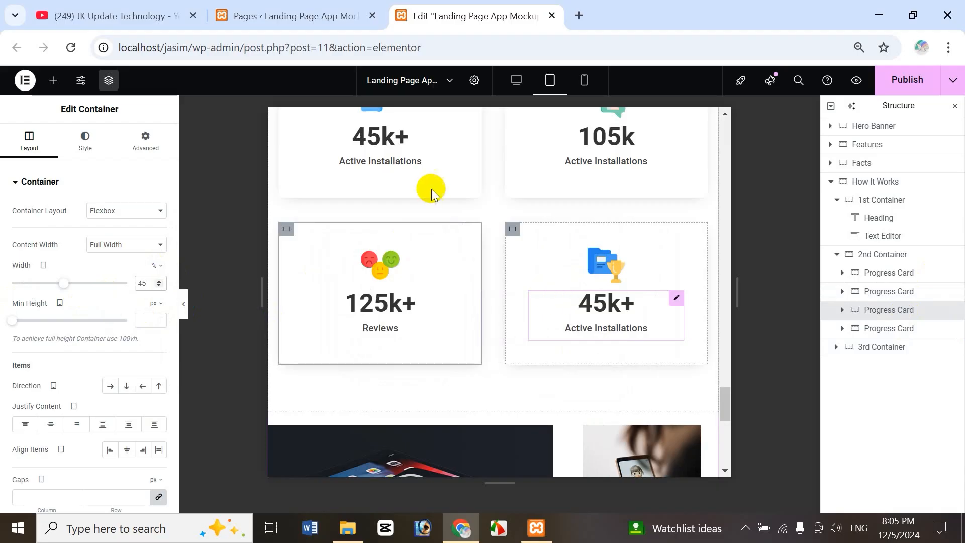
pyautogui.click(755, 348)
pyautogui.moveTo(725, 405)
pyautogui.mouseDown()
pyautogui.moveTo(731, 371)
pyautogui.moveTo(734, 421)
pyautogui.mouseUp()
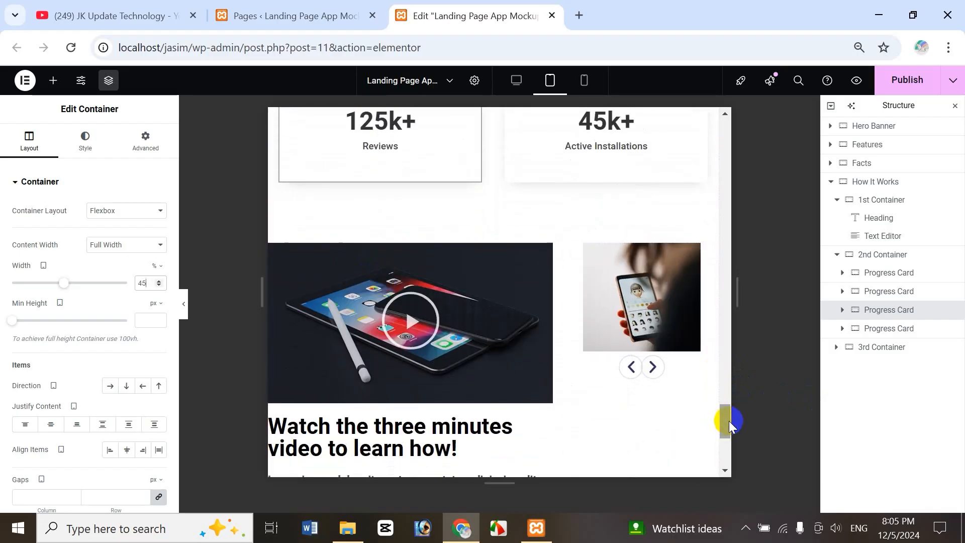
pyautogui.moveTo(730, 421); pyautogui.dragTo(725, 426)
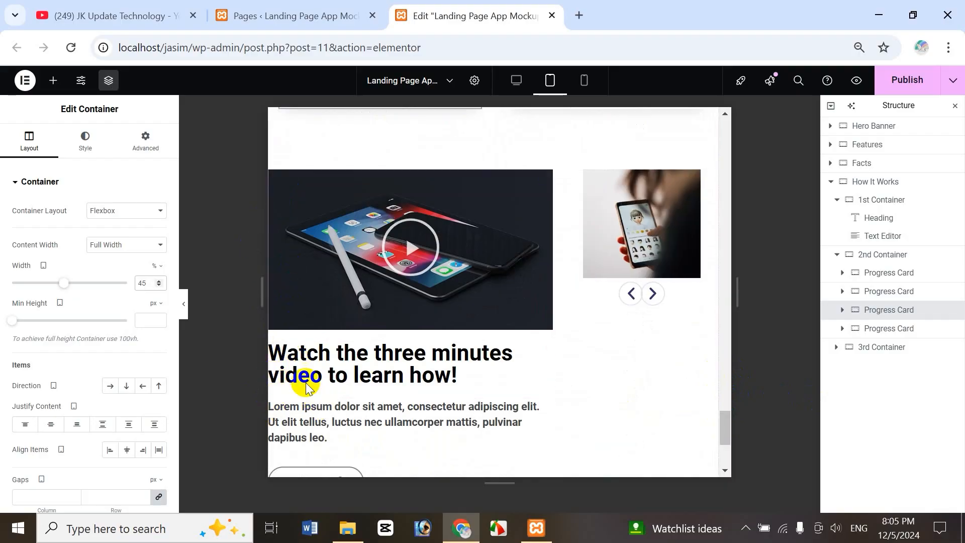
pyautogui.moveTo(724, 431); pyautogui.dragTo(724, 435)
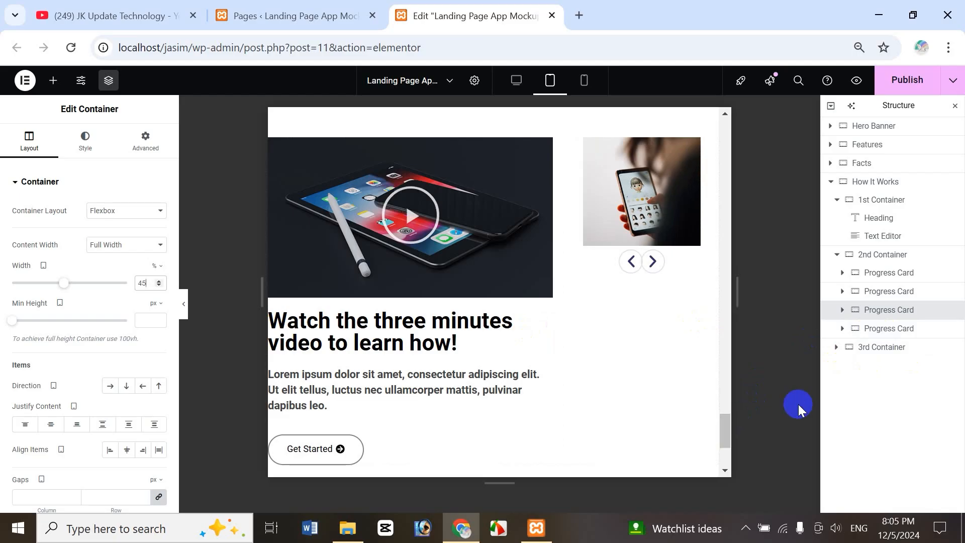
pyautogui.click(865, 354)
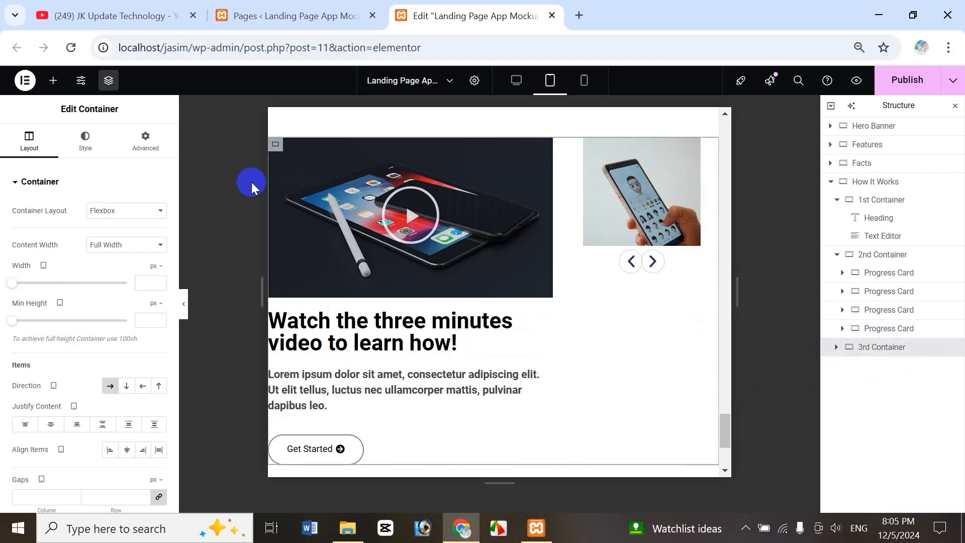
pyautogui.click(151, 143)
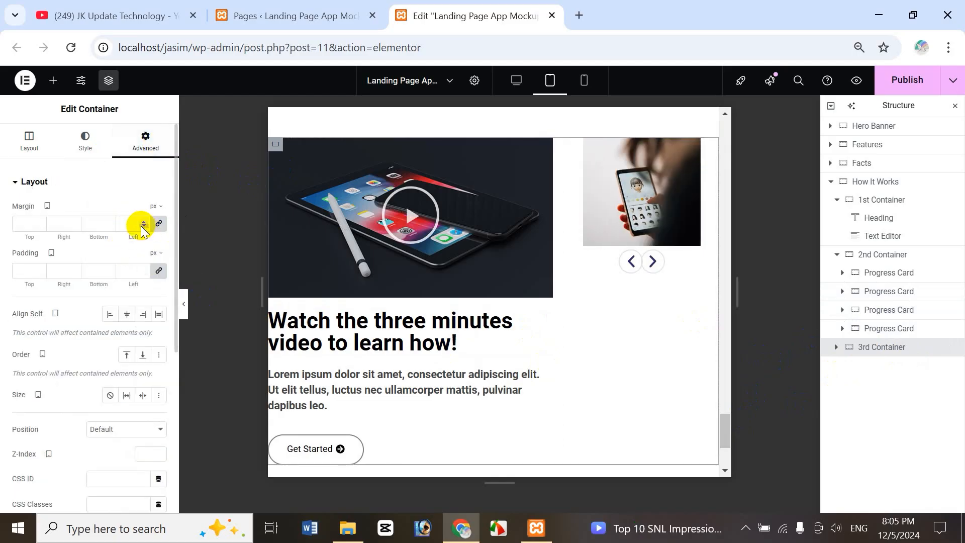
pyautogui.click(159, 223)
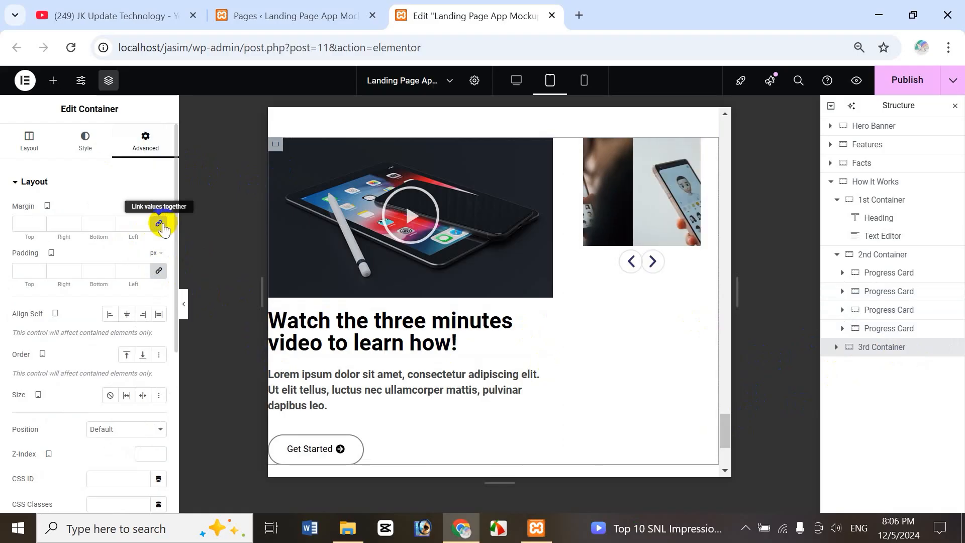
pyautogui.click(125, 224)
pyautogui.write('10')
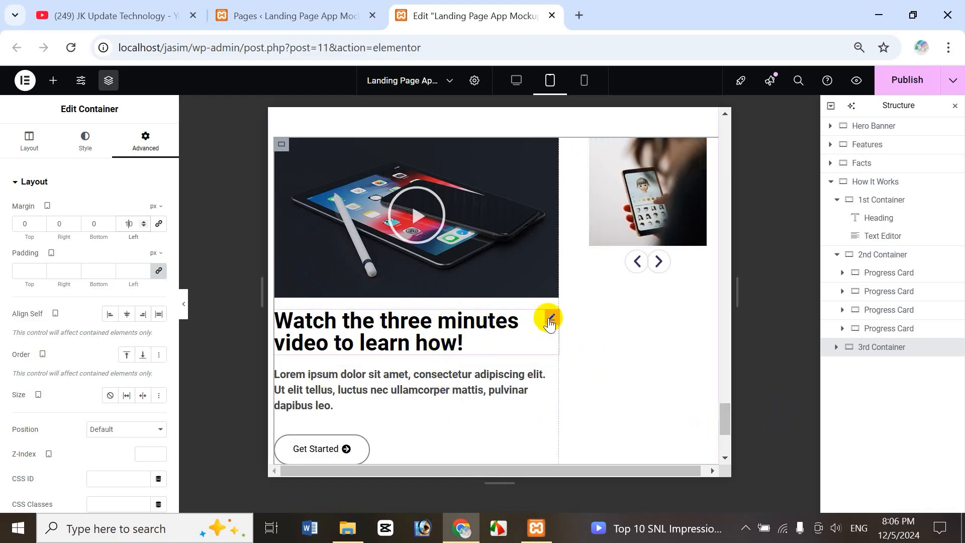
# - Reduce the tablet font size of the "Watch the three minutes video to learn how!" heading to 26 px
pyautogui.click(551, 322)
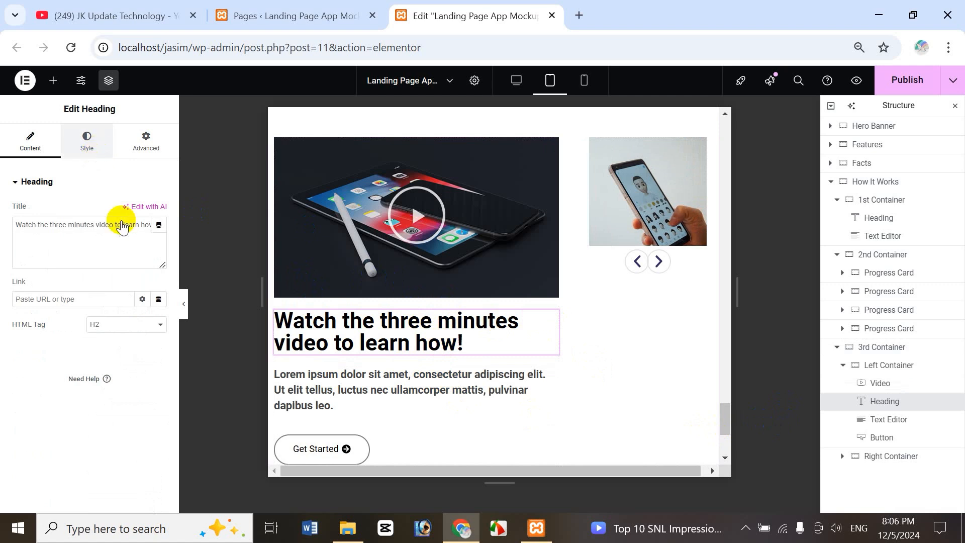
pyautogui.click(87, 142)
pyautogui.click(159, 261)
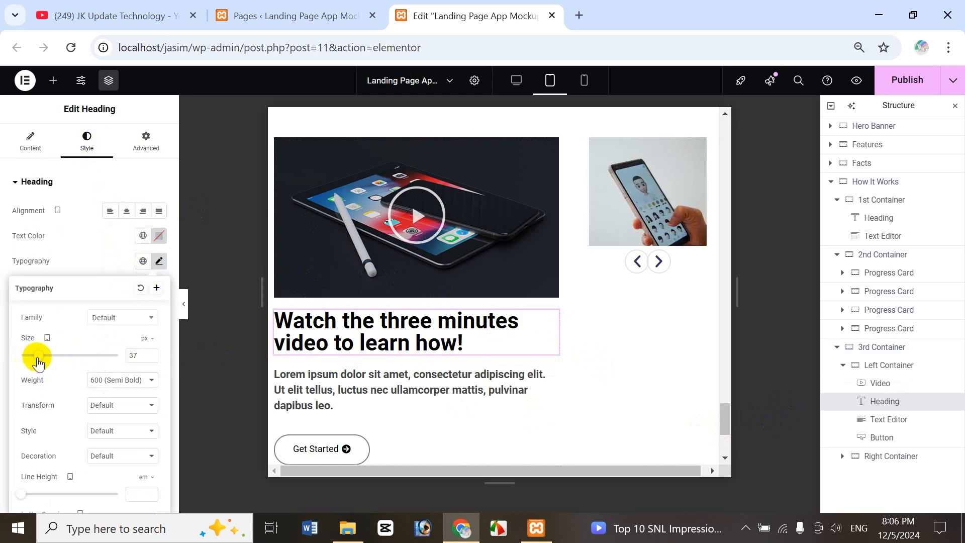
pyautogui.moveTo(38, 357); pyautogui.dragTo(34, 362)
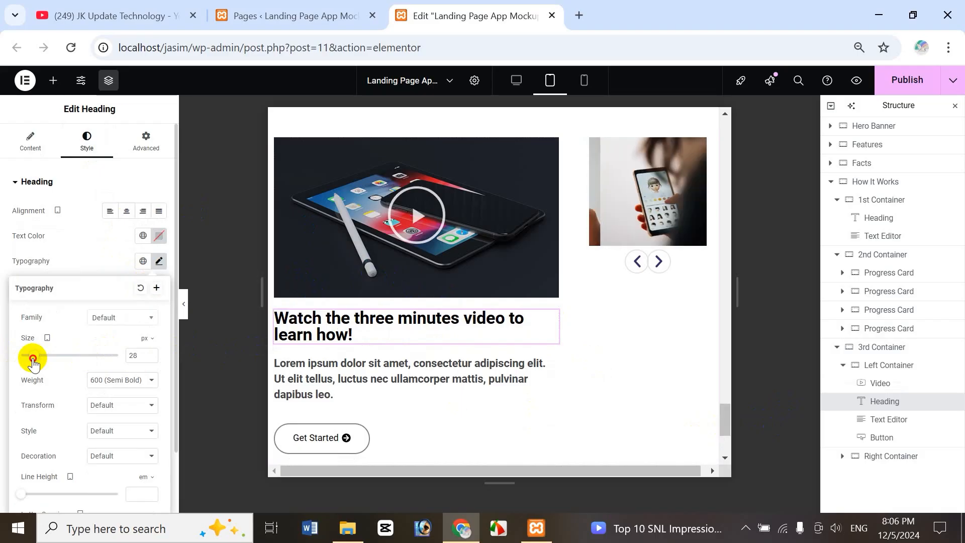
pyautogui.moveTo(32, 361); pyautogui.dragTo(32, 361)
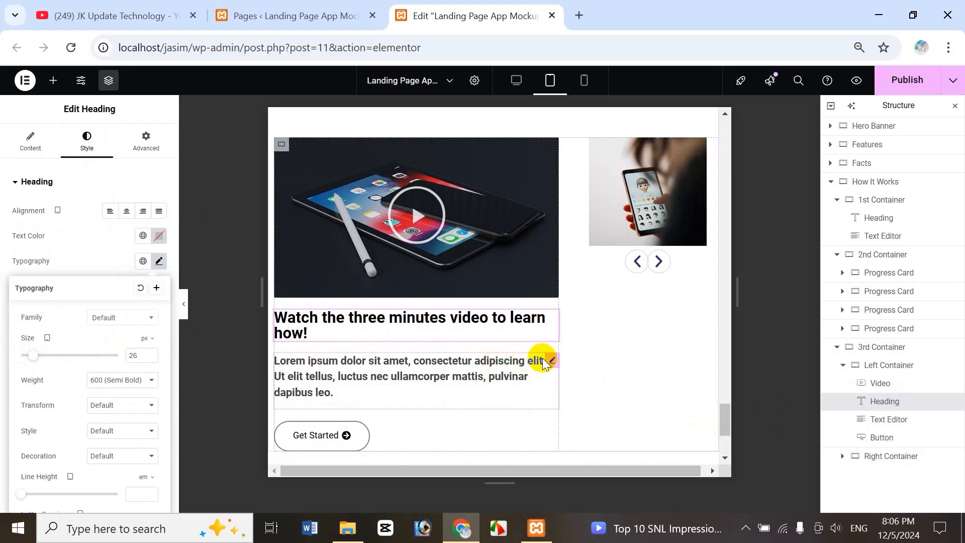
# - Set the tablet font size of the paragraph below the video heading to 16 px
pyautogui.click(550, 362)
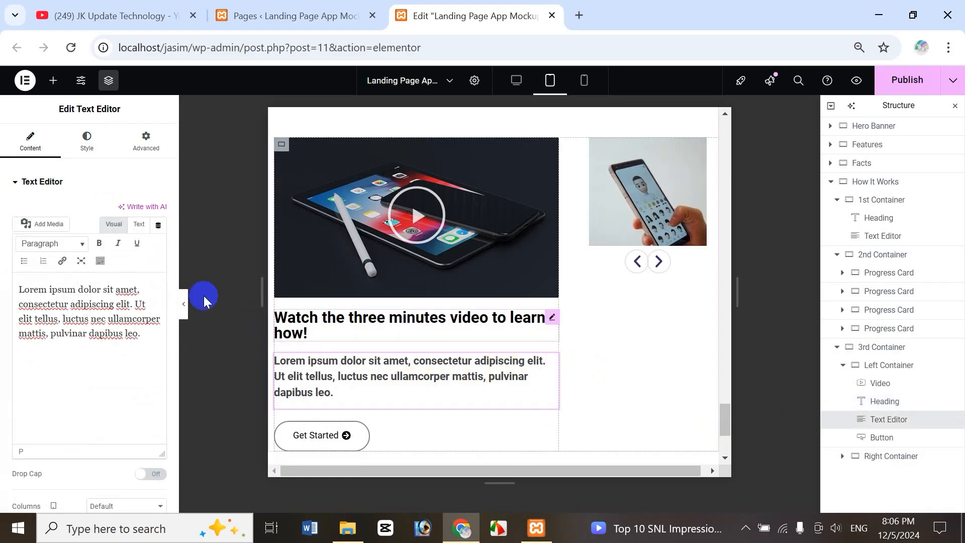
pyautogui.click(98, 153)
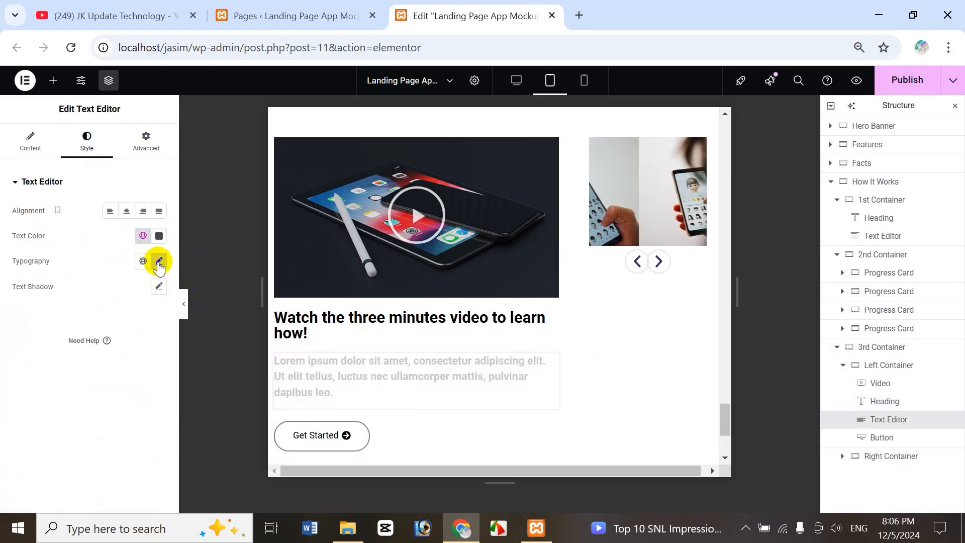
pyautogui.click(158, 262)
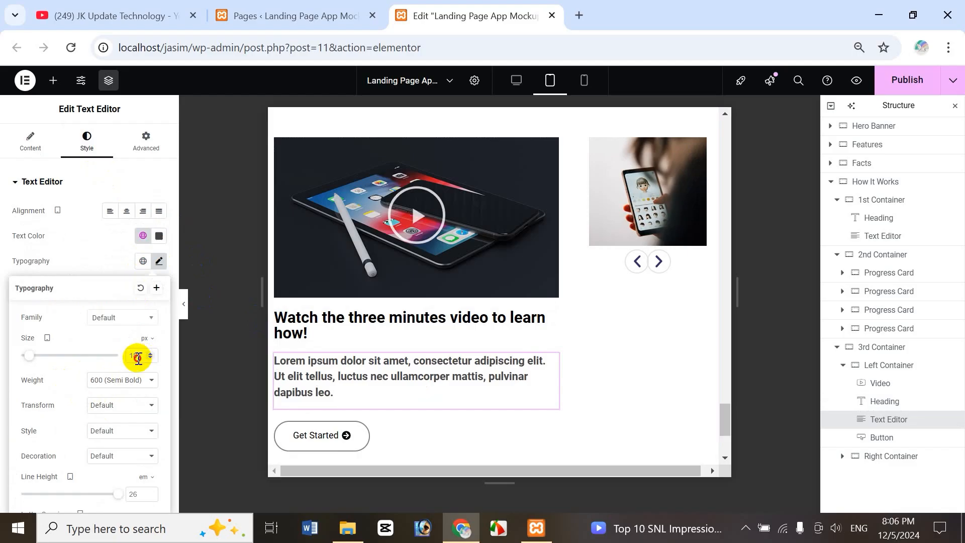
pyautogui.write('14')
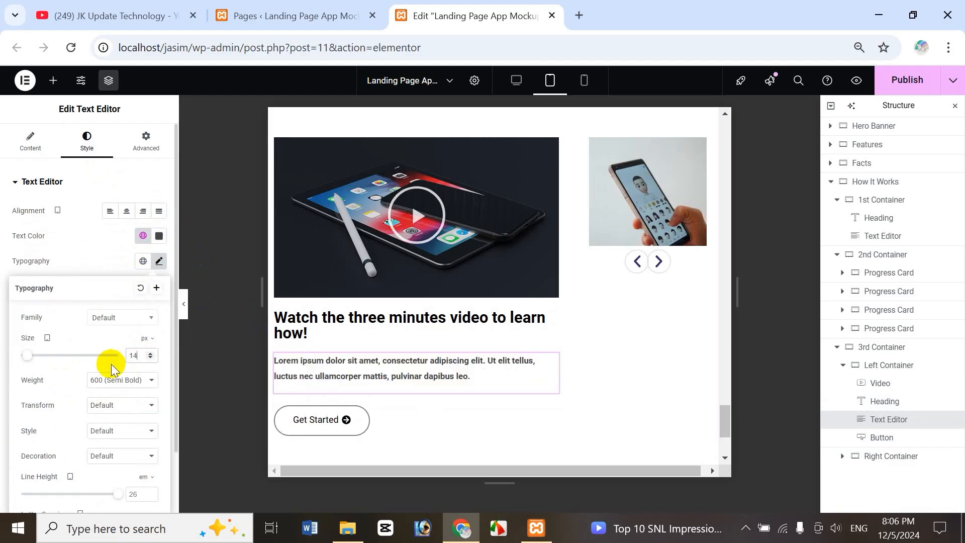
pyautogui.press('BackSpace')
pyautogui.write('5')
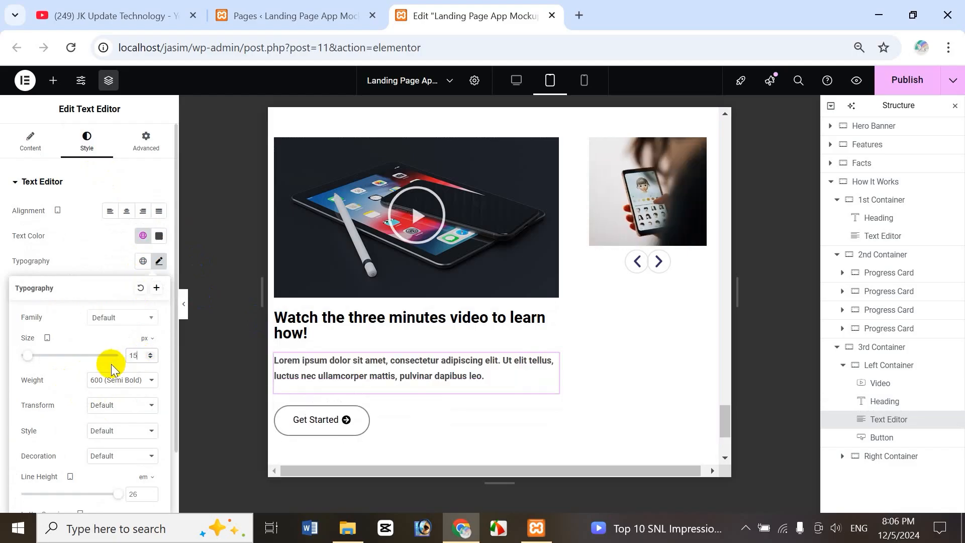
pyautogui.press('BackSpace')
pyautogui.write('6')
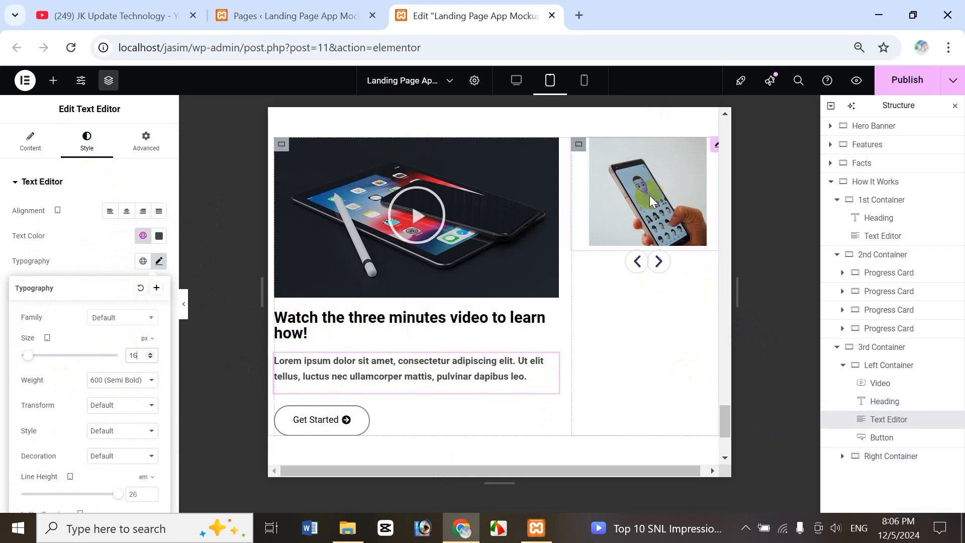
# - Set the tablet width of the 3rd Container's Right Container to 45%
pyautogui.click(850, 459)
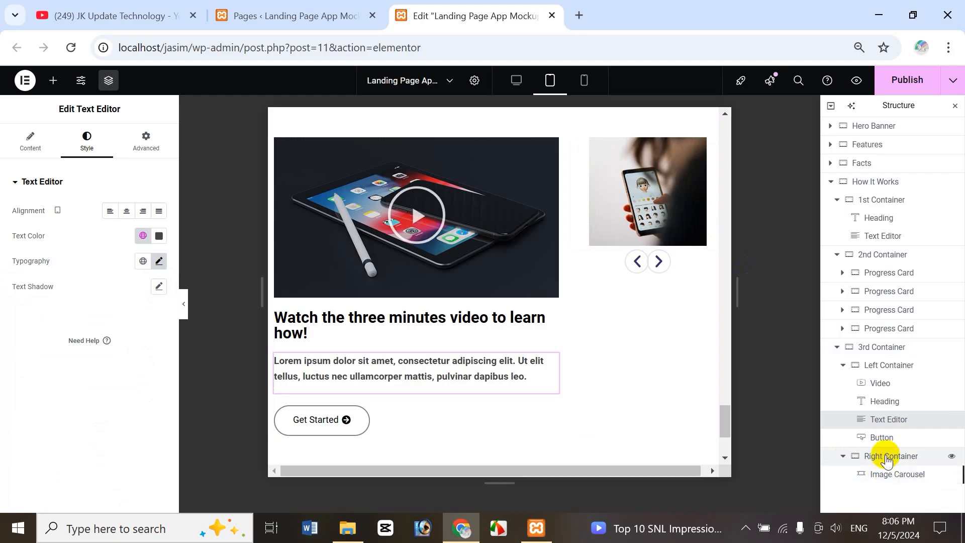
pyautogui.click(829, 455)
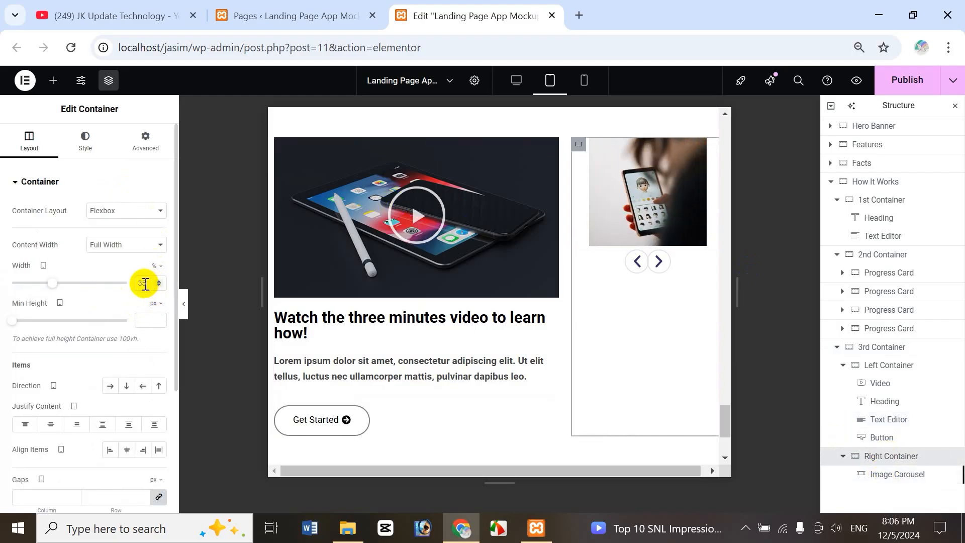
pyautogui.click(142, 283)
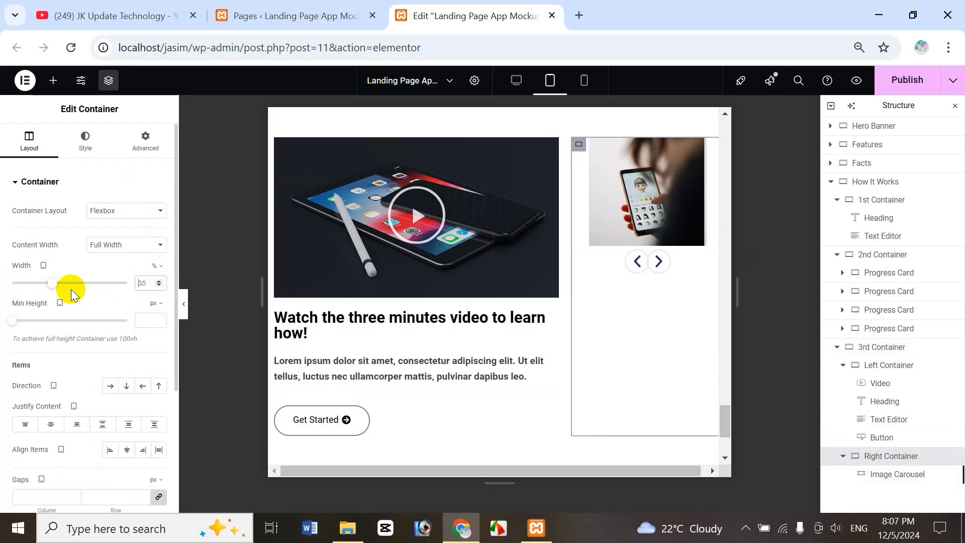
pyautogui.write('45')
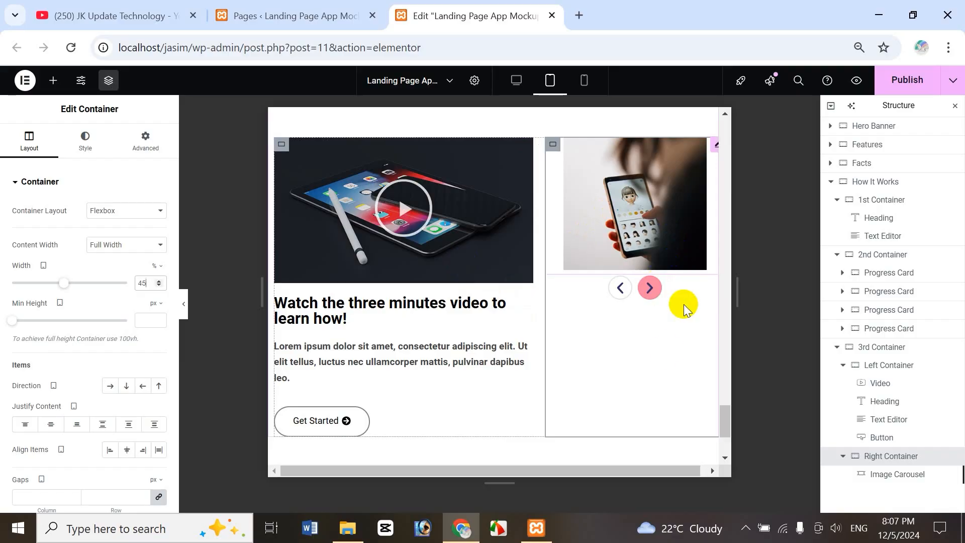
# - Switch the page preview to the mobile layout and go to the How Does It Works section
pyautogui.moveTo(723, 421); pyautogui.dragTo(723, 377)
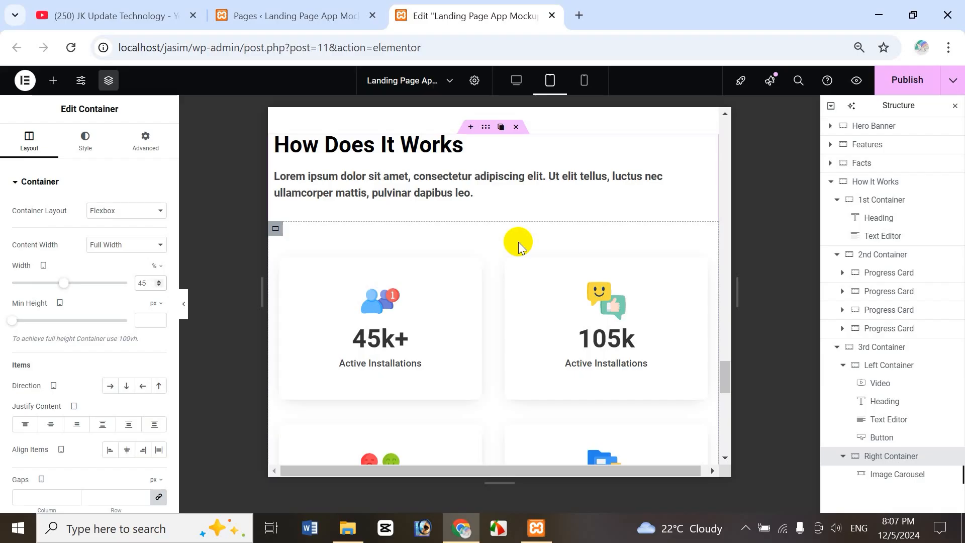
pyautogui.click(585, 80)
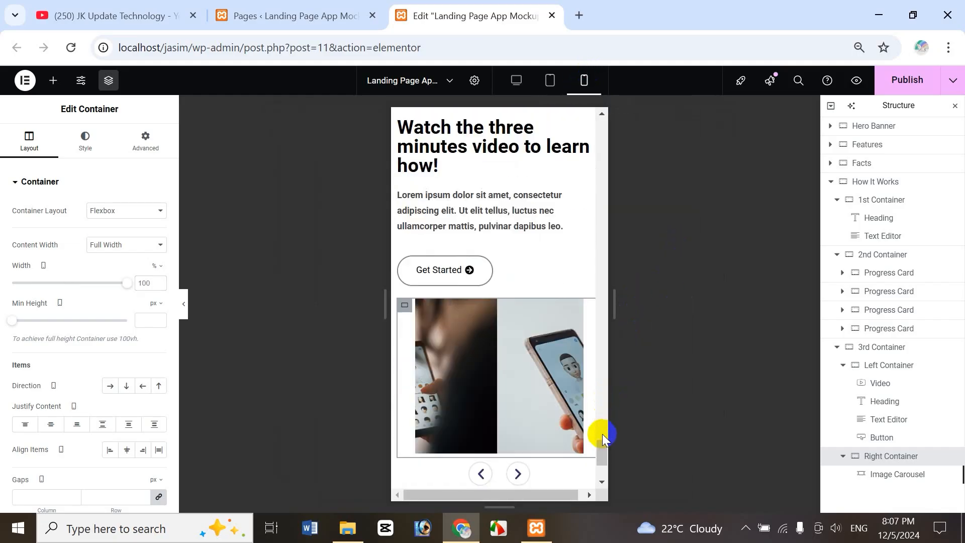
pyautogui.moveTo(605, 444); pyautogui.dragTo(610, 380)
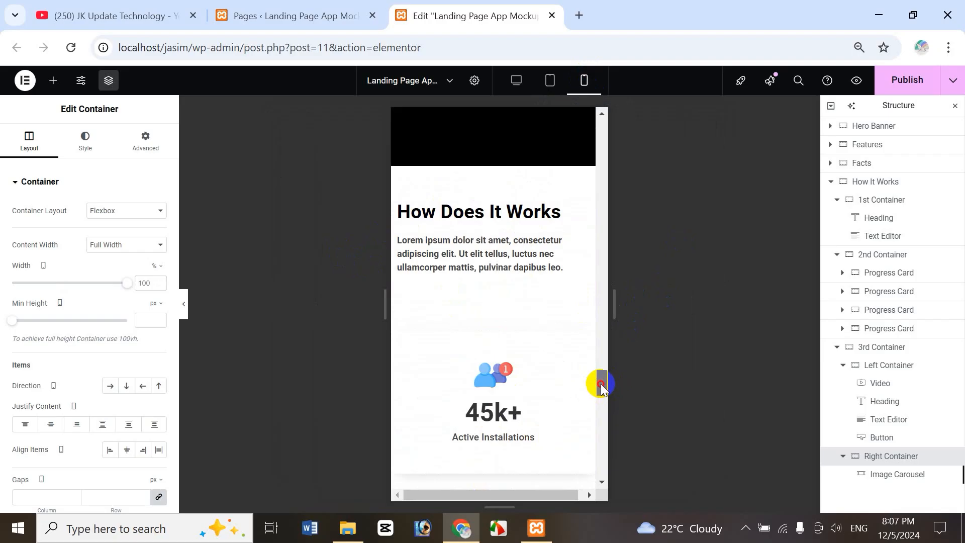
pyautogui.moveTo(599, 383)
pyautogui.mouseDown()
pyautogui.moveTo(598, 423)
pyautogui.moveTo(595, 389)
pyautogui.mouseUp()
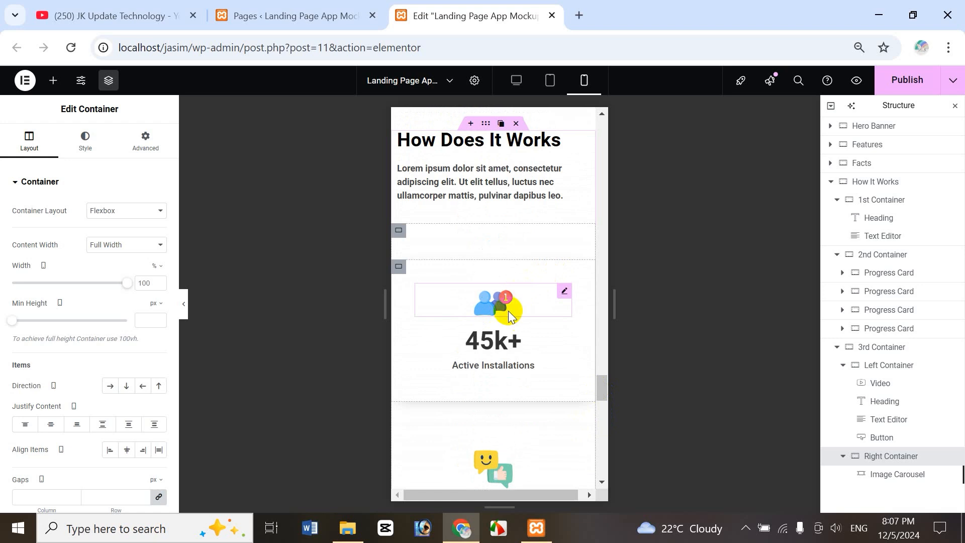
# - Set the mobile padding of the first Progress Card in the 2nd Container to 30 px on all sides
pyautogui.click(880, 282)
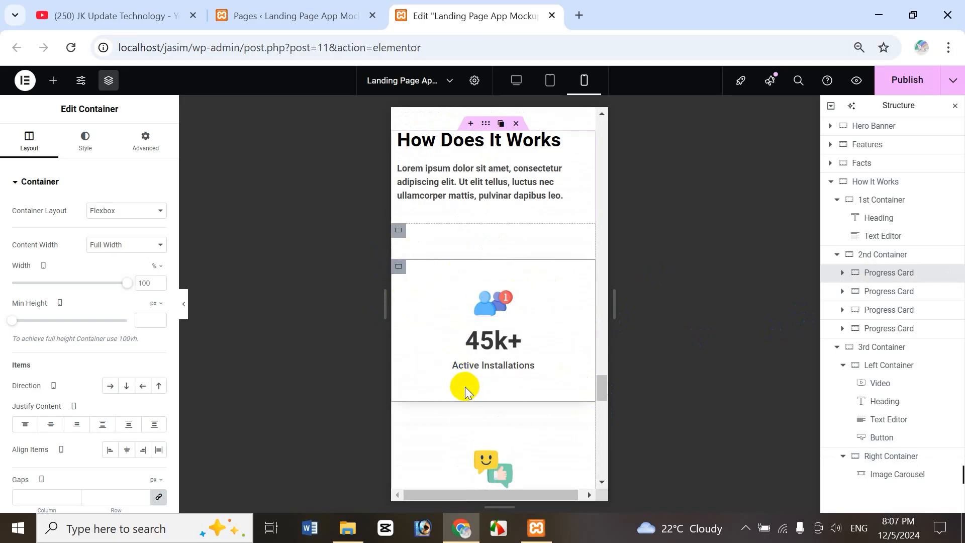
pyautogui.click(146, 151)
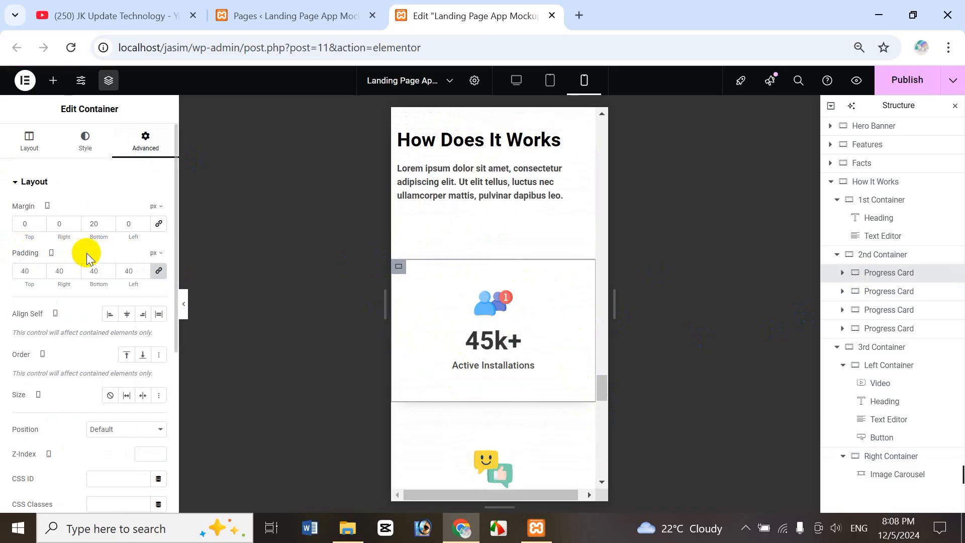
pyautogui.click(32, 272)
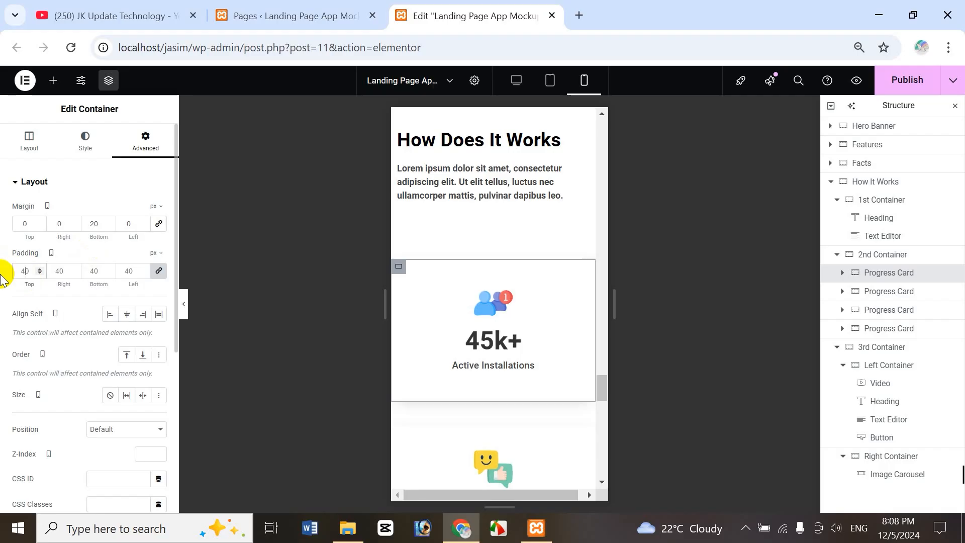
pyautogui.press('BackSpace')
pyautogui.press('BackSpace')
pyautogui.write('3')
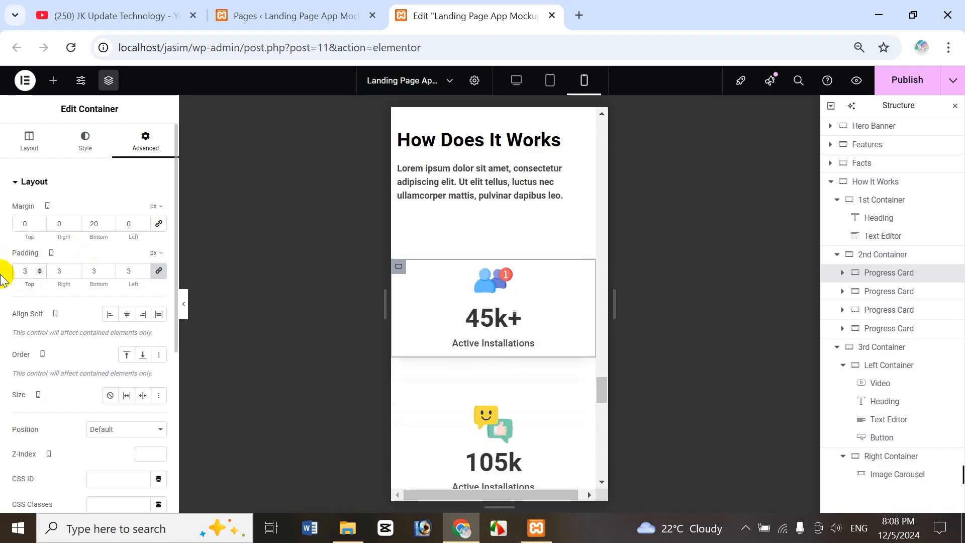
pyautogui.write('0')
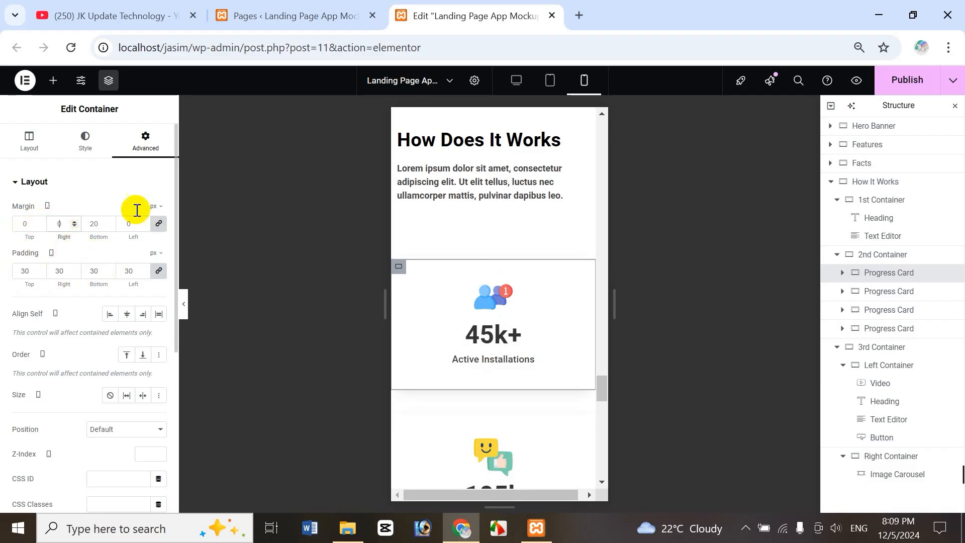
pyautogui.write('10')
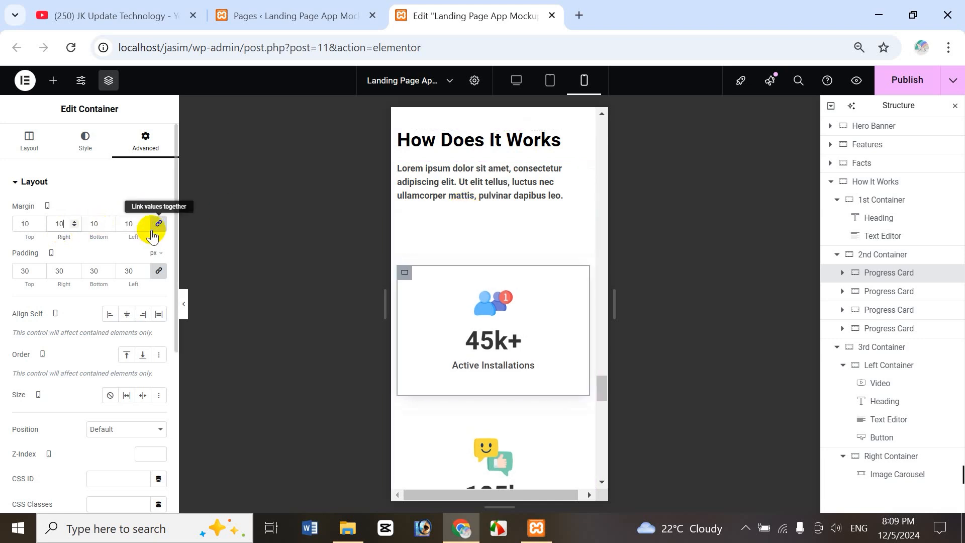
pyautogui.press('BackSpace')
pyautogui.press('BackSpace')
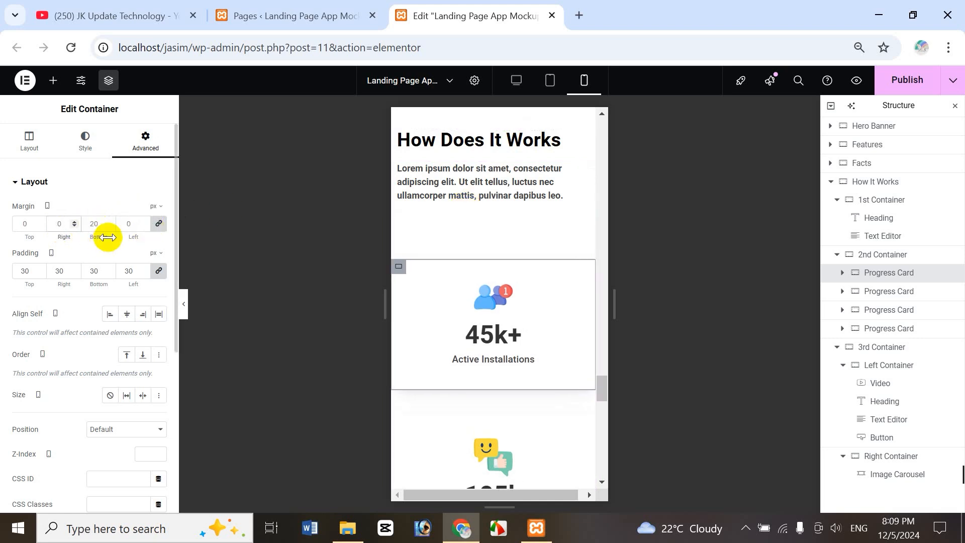
# - Set the first Progress Card's mobile margins individually to 0 top, 10 right, 20 bottom and 10 px left
pyautogui.write('0')
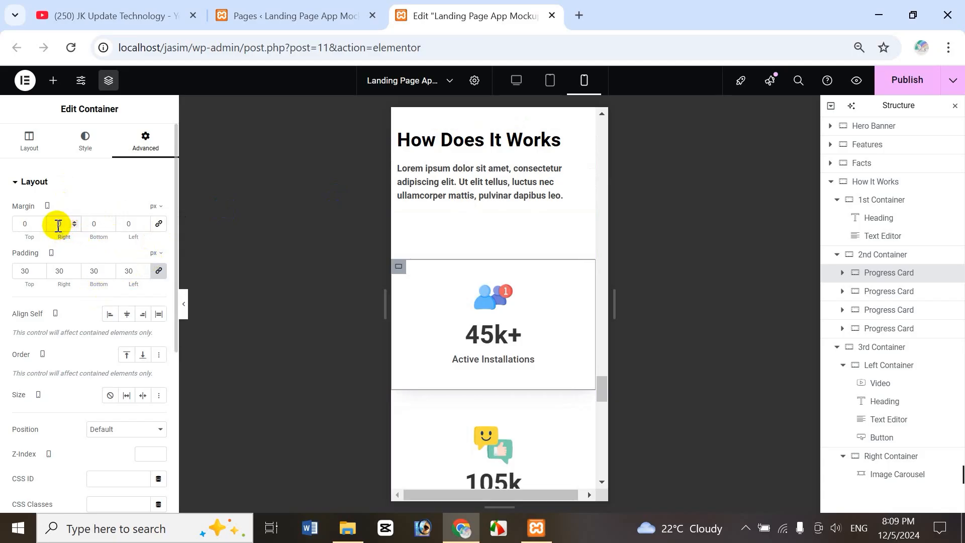
pyautogui.write('100')
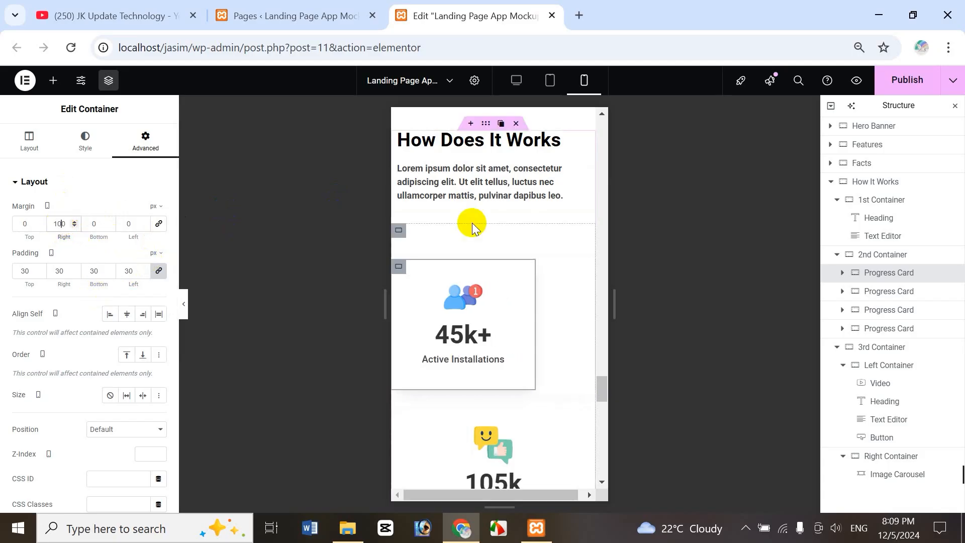
pyautogui.press('Delete')
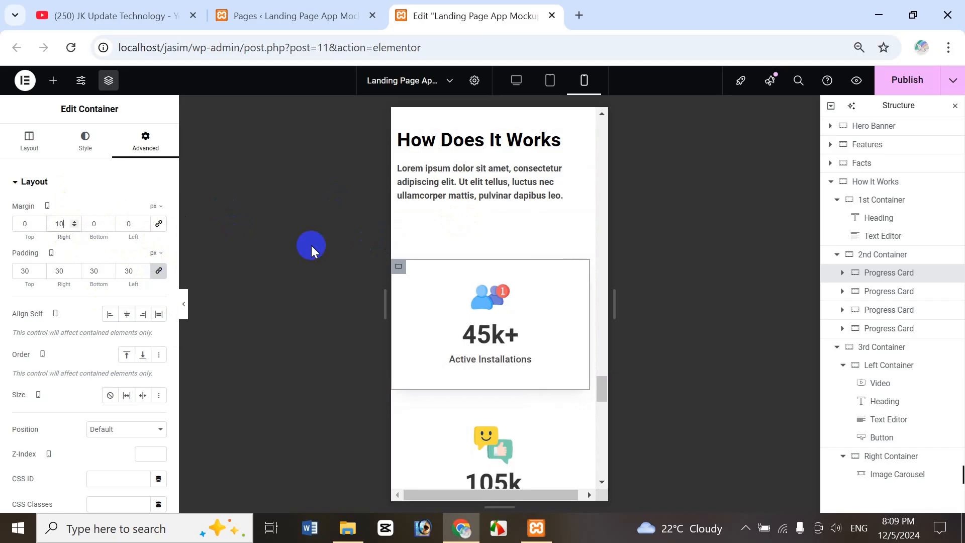
pyautogui.click(135, 223)
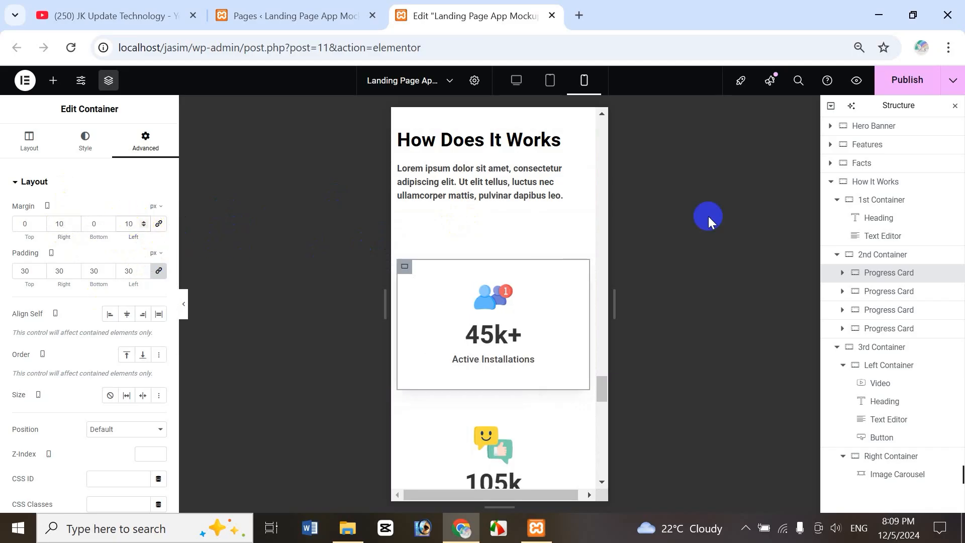
pyautogui.write('1')
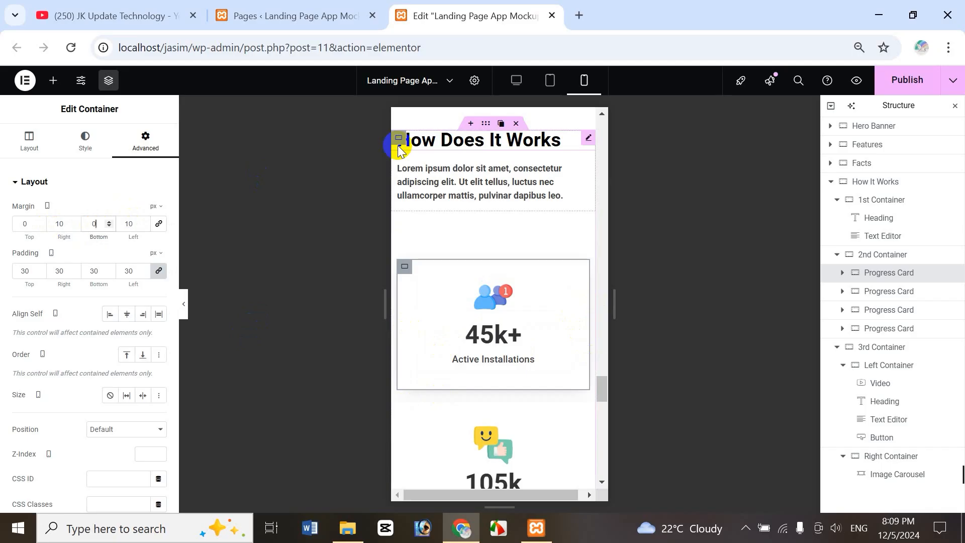
pyautogui.write('2')
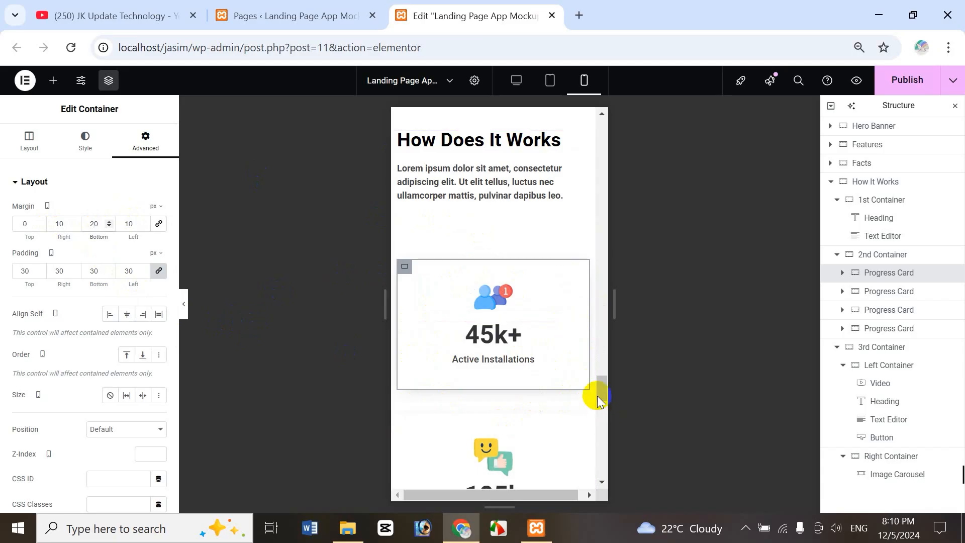
# - Copy the first Progress Card and paste its style onto the 105k Active Installations card
pyautogui.scroll(-2, 602, 383)
pyautogui.scroll(1, 602, 390)
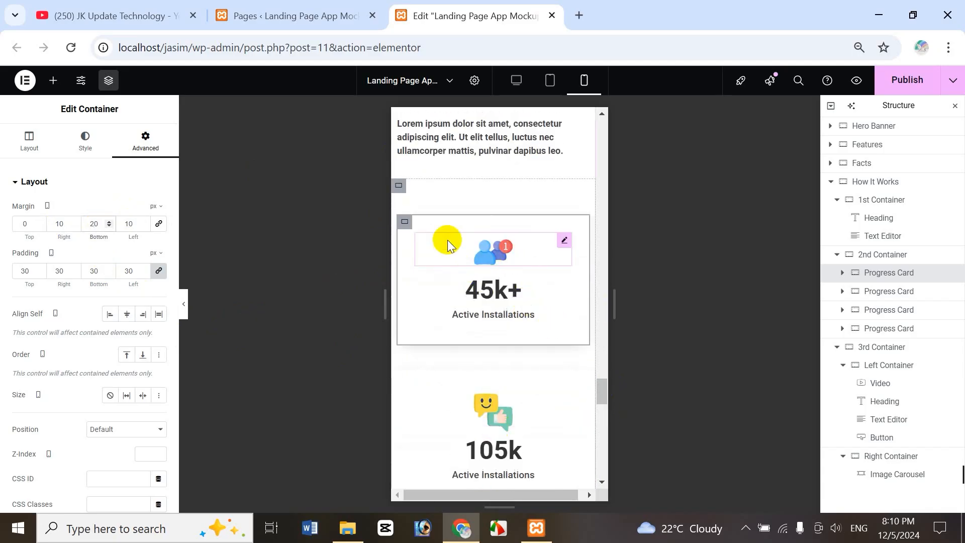
pyautogui.moveTo(408, 231)
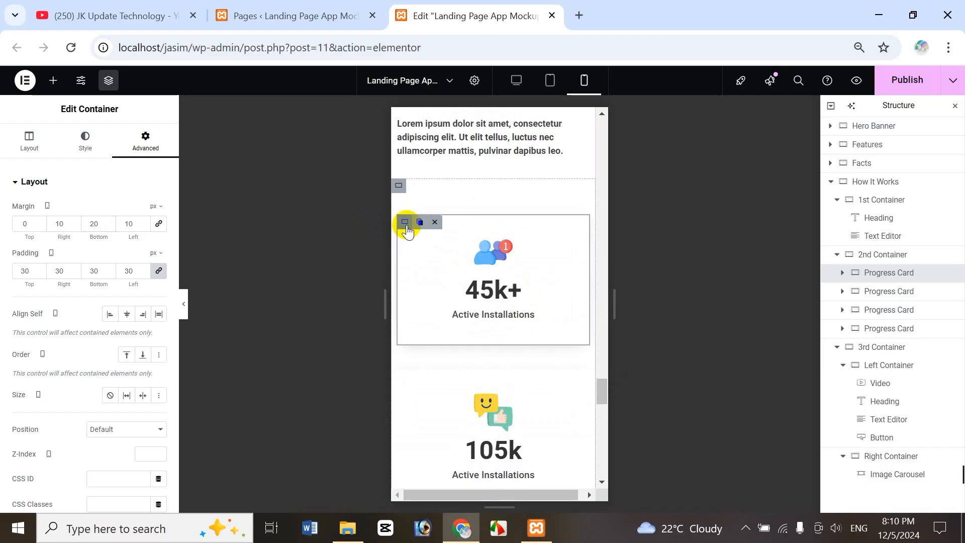
pyautogui.rightClick(408, 231)
pyautogui.click(446, 287)
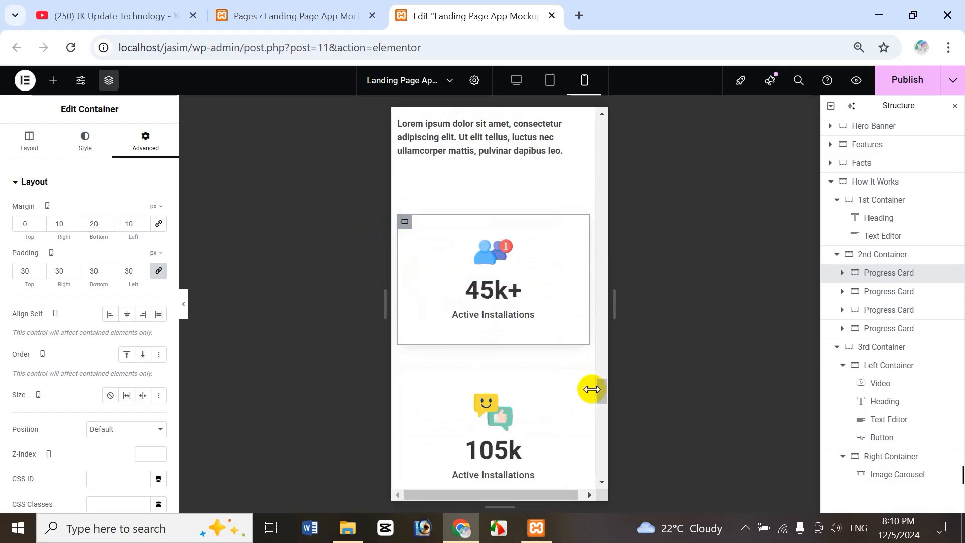
pyautogui.scroll(-3, 604, 393)
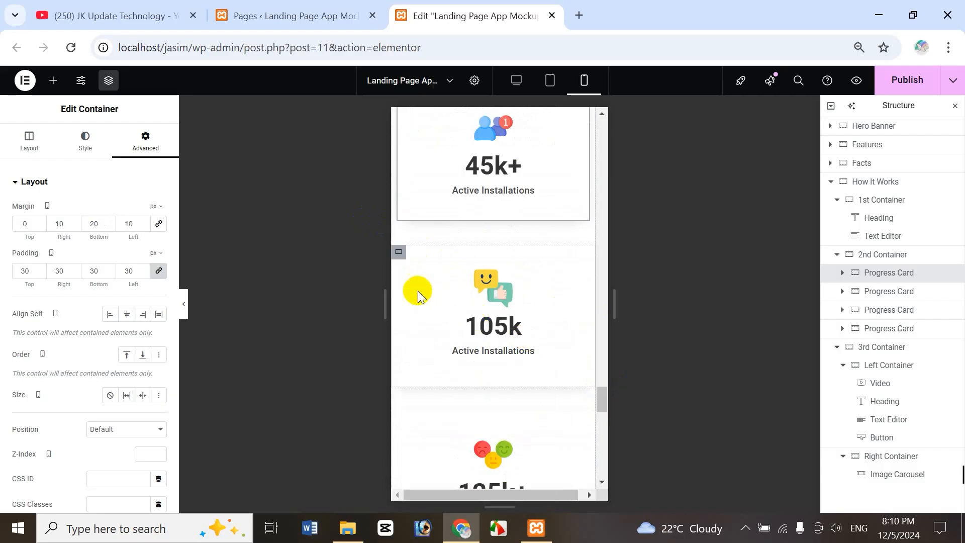
pyautogui.rightClick(401, 262)
pyautogui.click(428, 330)
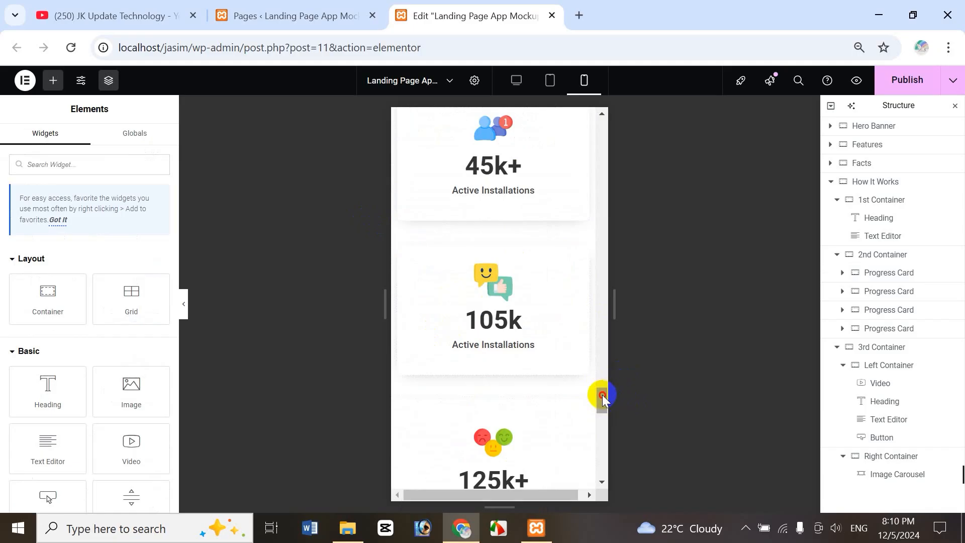
# - Paste the copied card style onto the 125k+ Reviews card and the last Progress Card
pyautogui.scroll(-3, 602, 399)
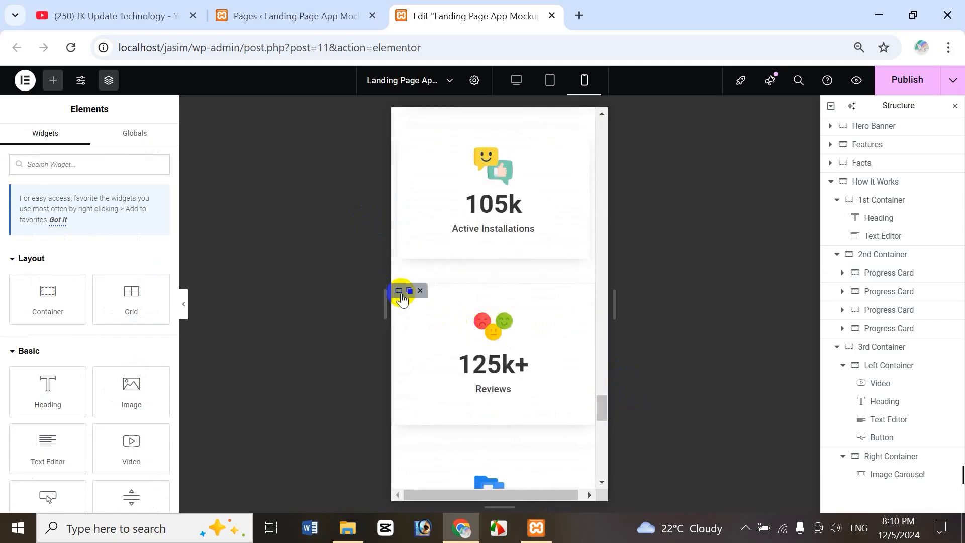
pyautogui.rightClick(401, 294)
pyautogui.click(436, 330)
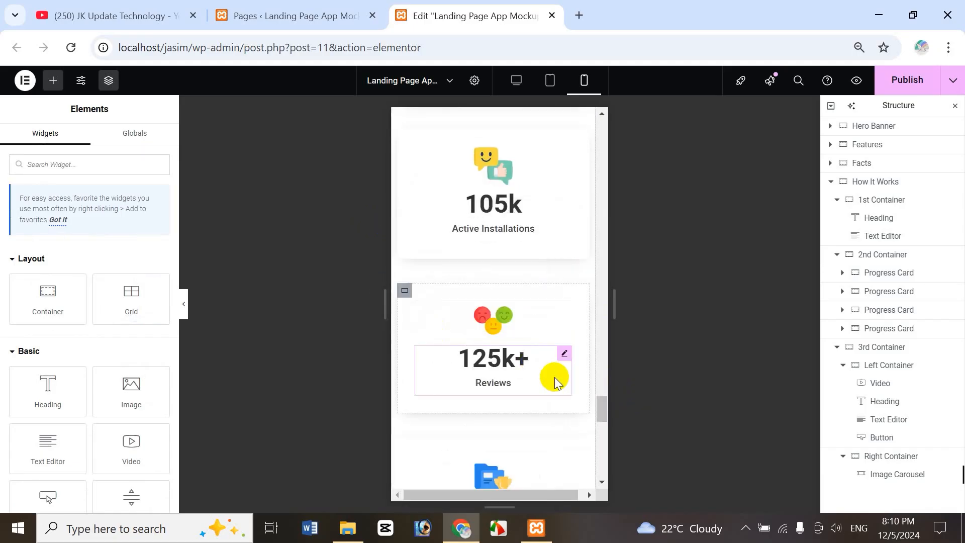
pyautogui.scroll(-4, 603, 410)
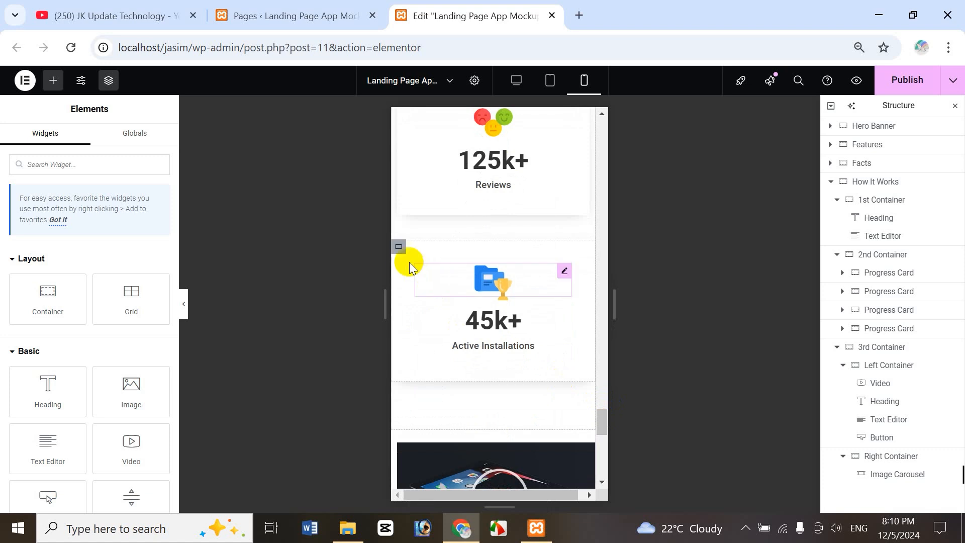
pyautogui.rightClick(403, 256)
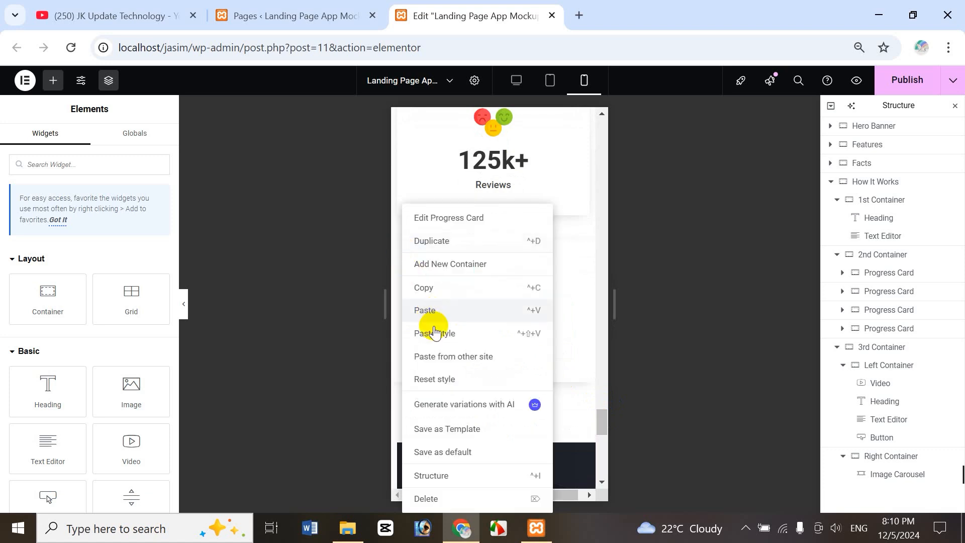
pyautogui.click(434, 331)
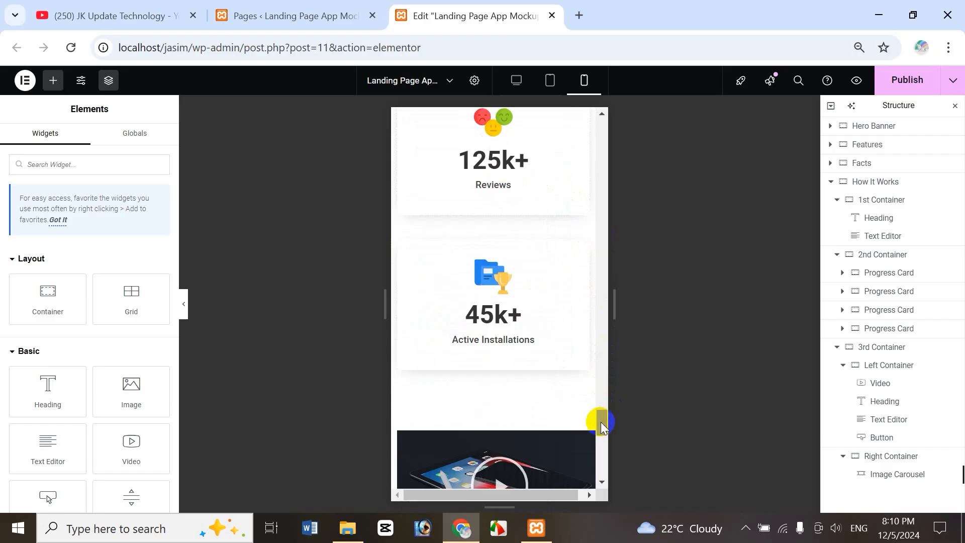
# - Set the mobile font size of the "Watch the three minutes video to learn how!" heading to 27 px
pyautogui.moveTo(602, 425); pyautogui.dragTo(603, 388)
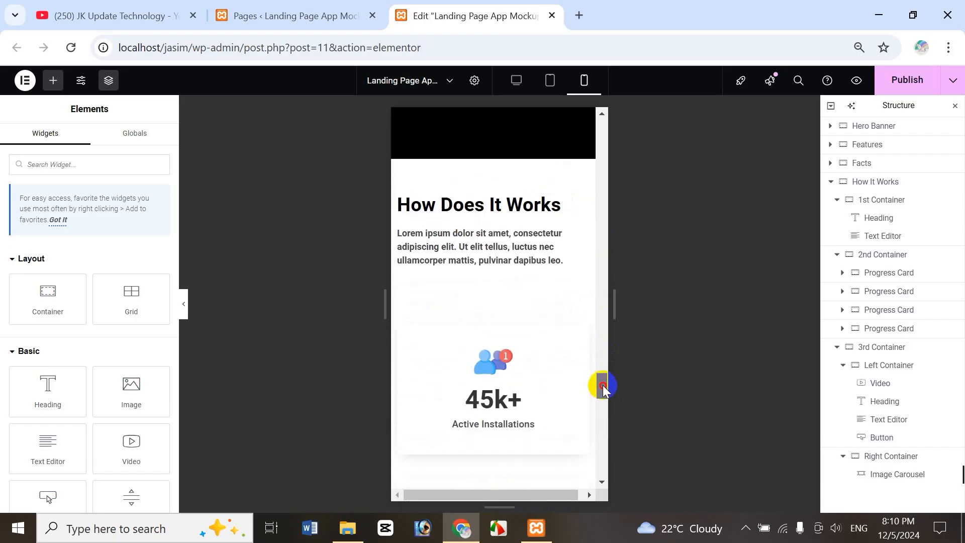
pyautogui.scroll(-5, 604, 390)
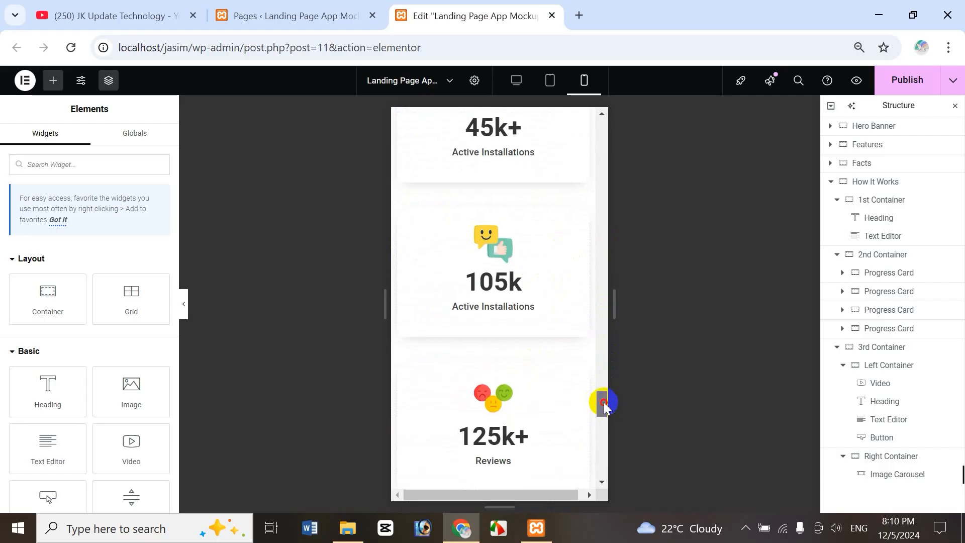
pyautogui.moveTo(602, 402); pyautogui.dragTo(603, 439)
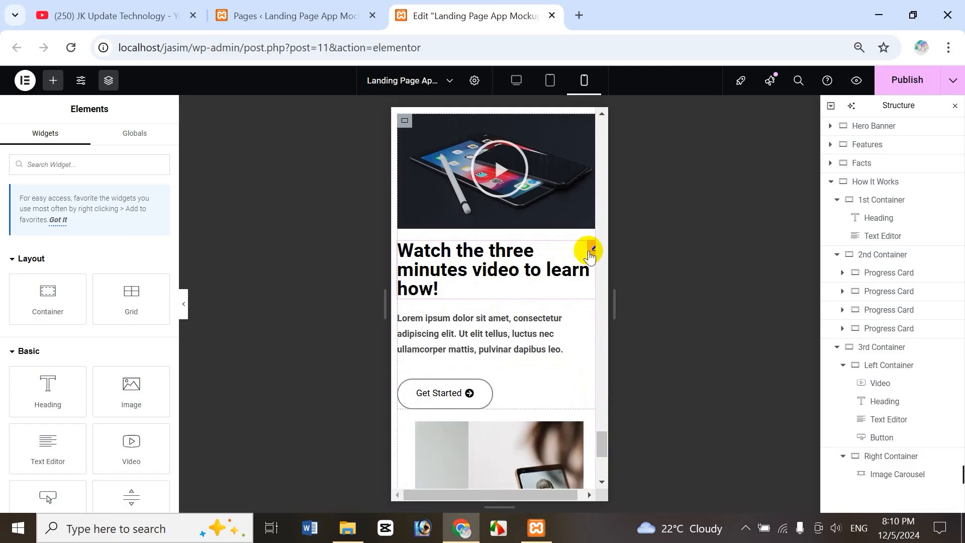
pyautogui.click(592, 250)
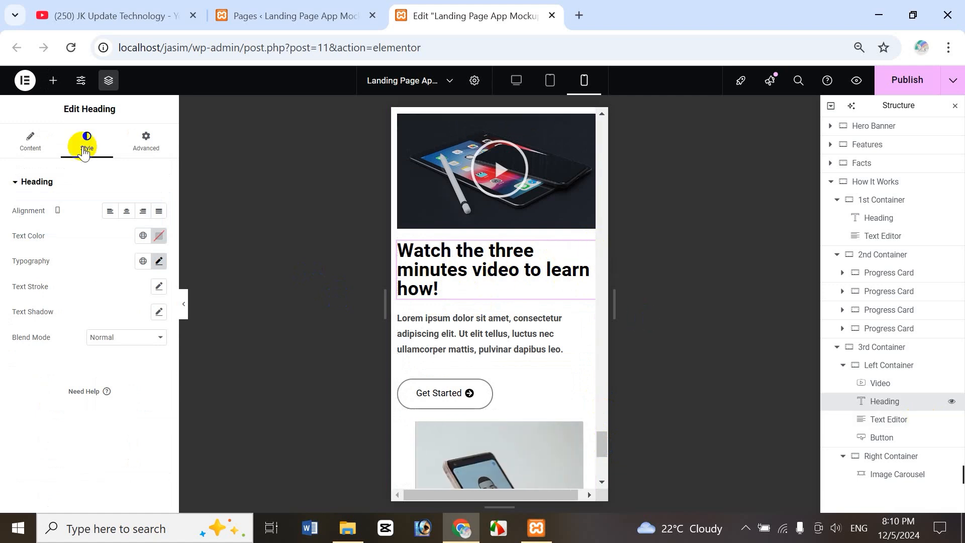
pyautogui.click(159, 261)
pyautogui.doubleClick(140, 354)
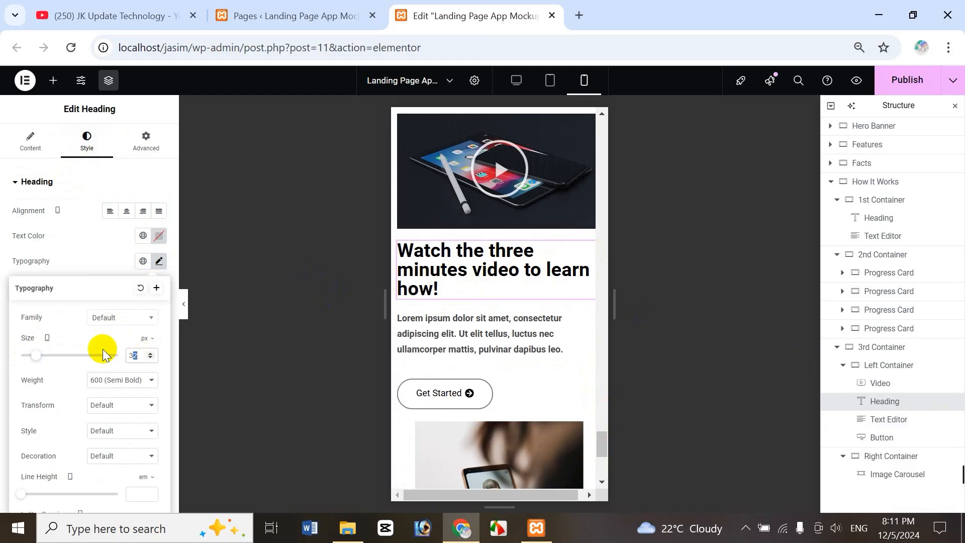
pyautogui.write('25')
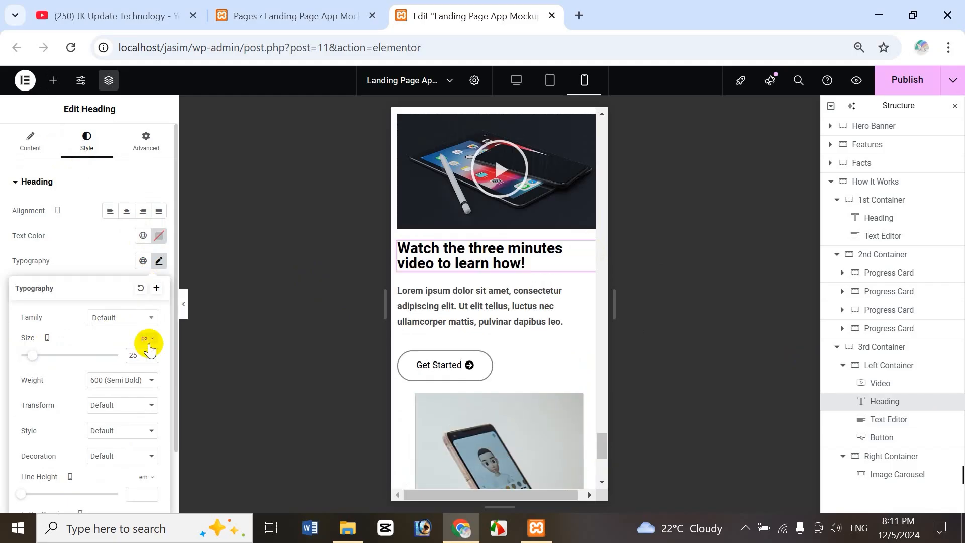
pyautogui.press('BackSpace')
pyautogui.write('7')
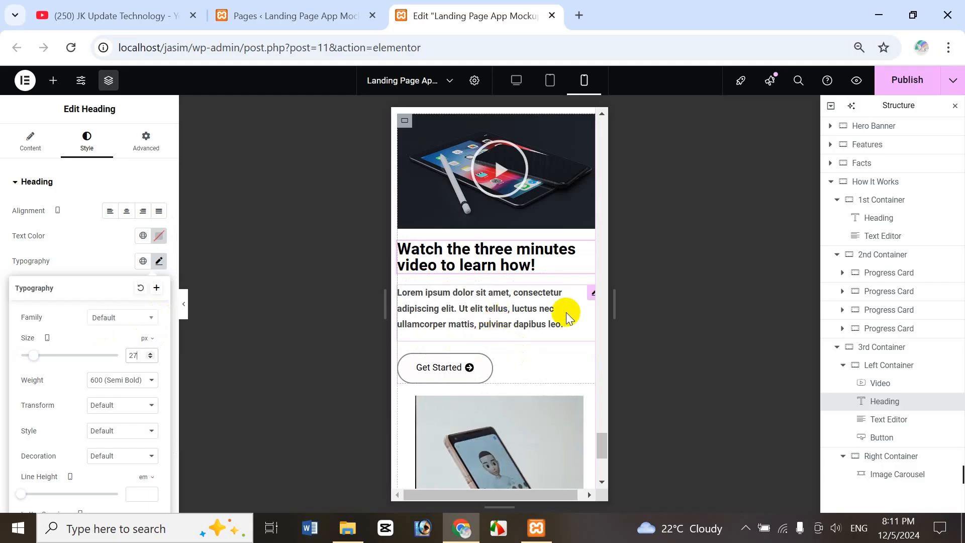
# - Set the mobile font size of the paragraph below the video heading to 14 px
pyautogui.click(591, 294)
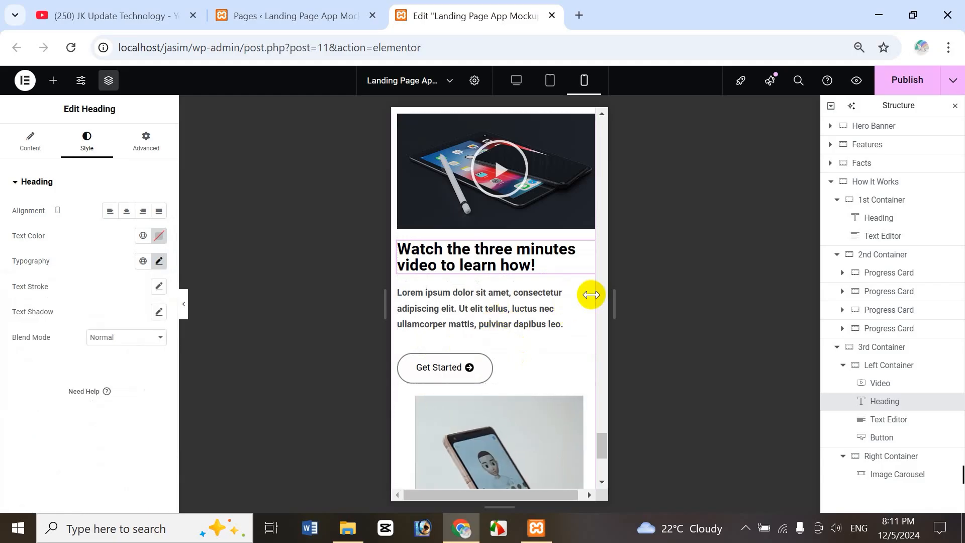
pyautogui.click(486, 311)
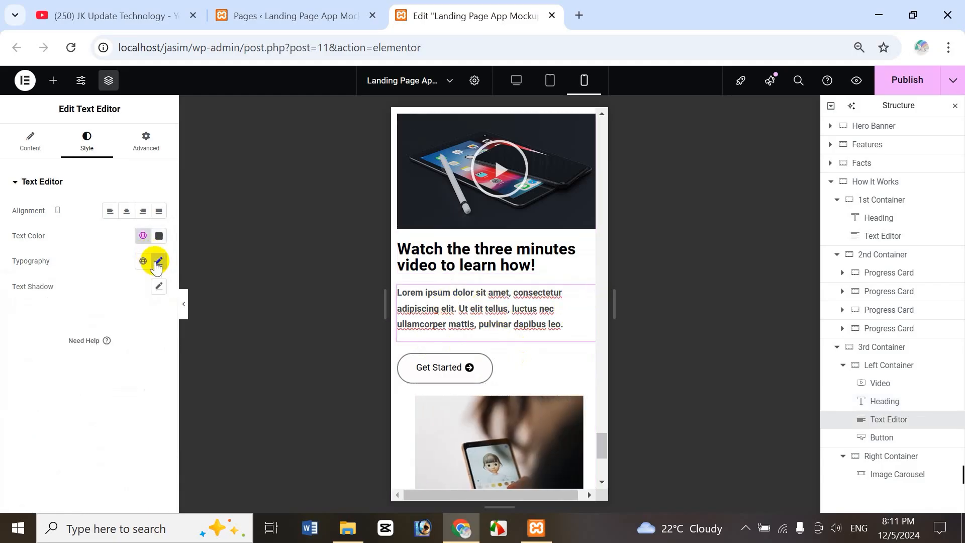
pyautogui.click(158, 262)
pyautogui.click(139, 355)
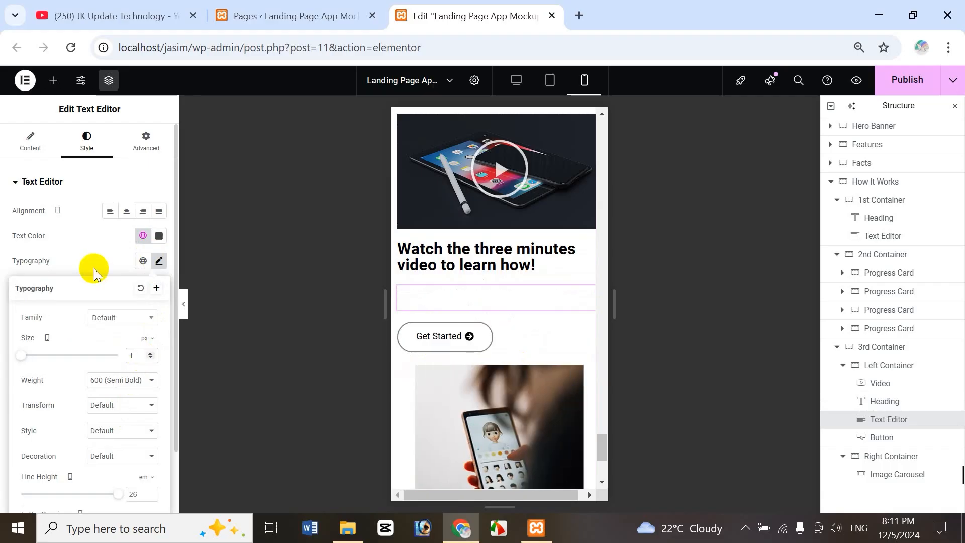
pyautogui.press('Down')
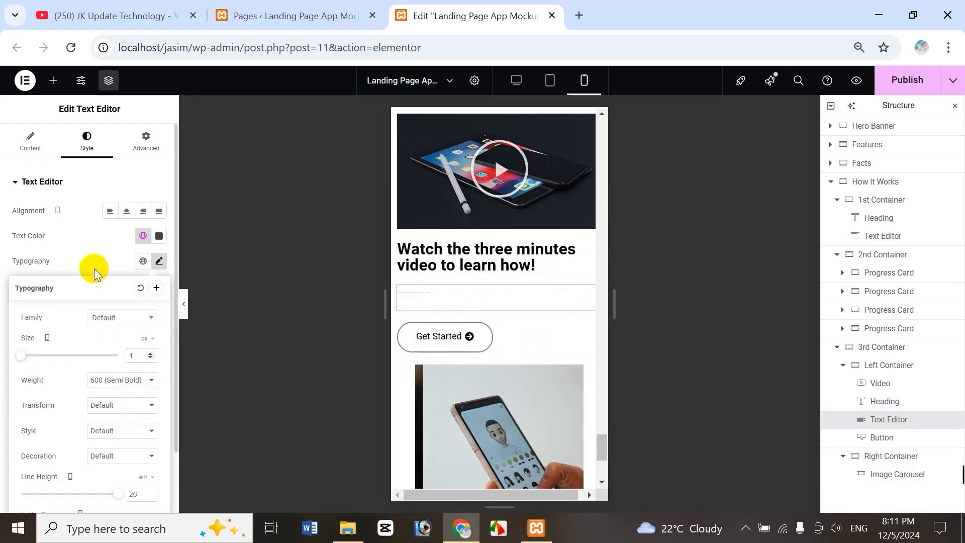
pyautogui.press('Down')
pyautogui.press('Up')
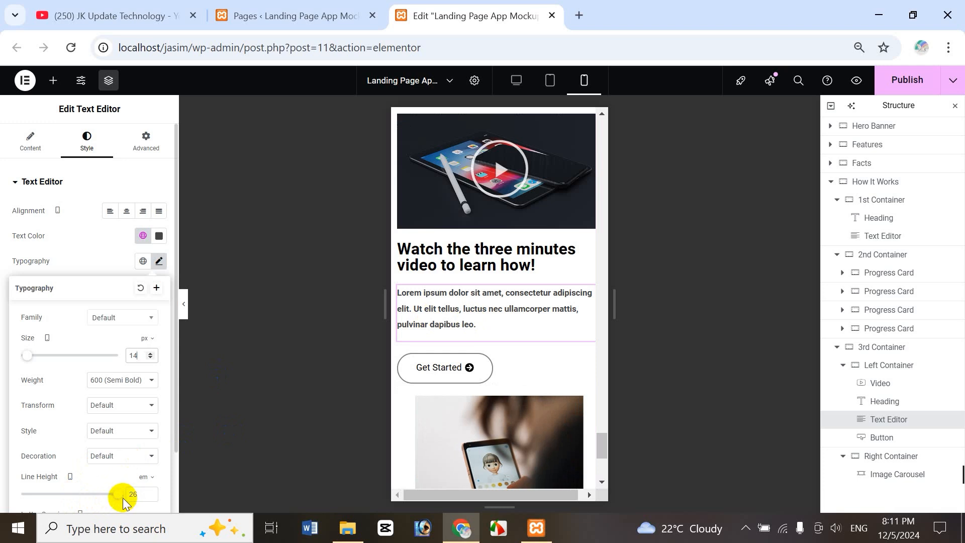
# - Set the mobile line height of the paragraph below the video heading to 1.7 em
pyautogui.moveTo(119, 496); pyautogui.dragTo(36, 496)
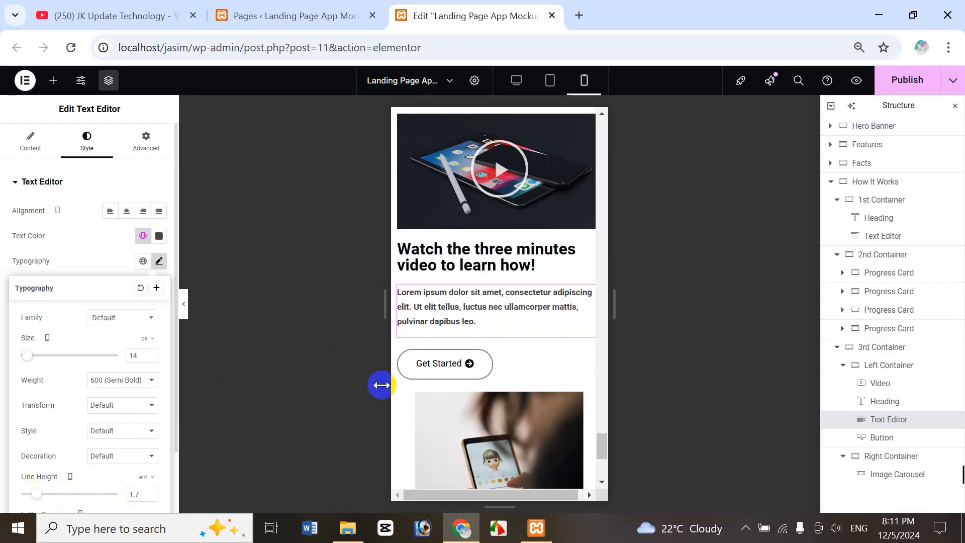
pyautogui.moveTo(604, 446); pyautogui.dragTo(603, 389)
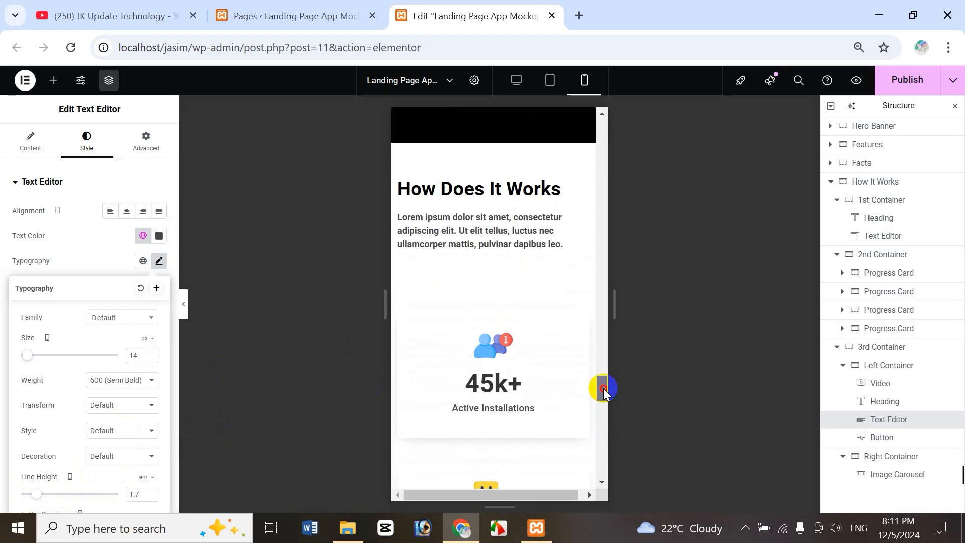
pyautogui.moveTo(604, 388); pyautogui.dragTo(606, 463)
# - Check the How Does It Works section in the tablet layout and return to the desktop layout
pyautogui.click(548, 81)
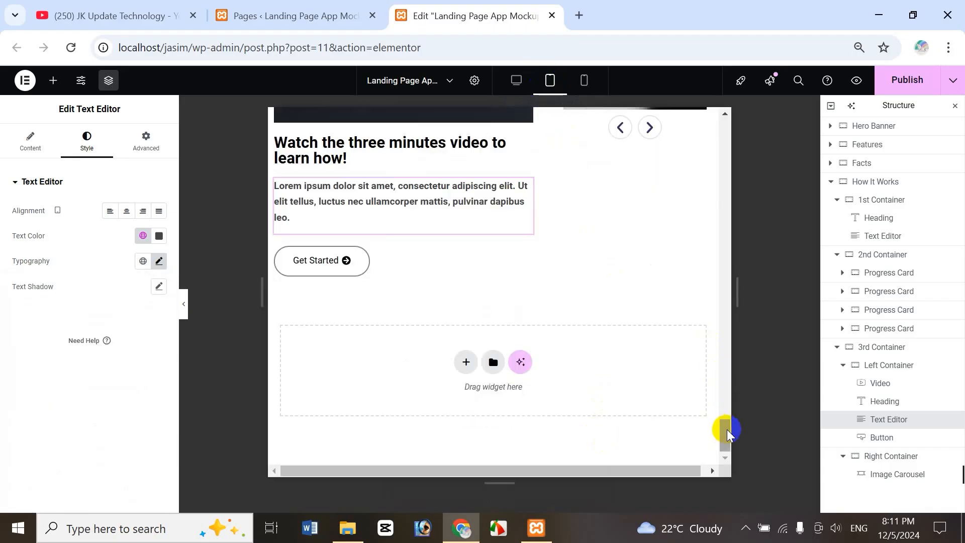
pyautogui.moveTo(727, 430); pyautogui.dragTo(727, 365)
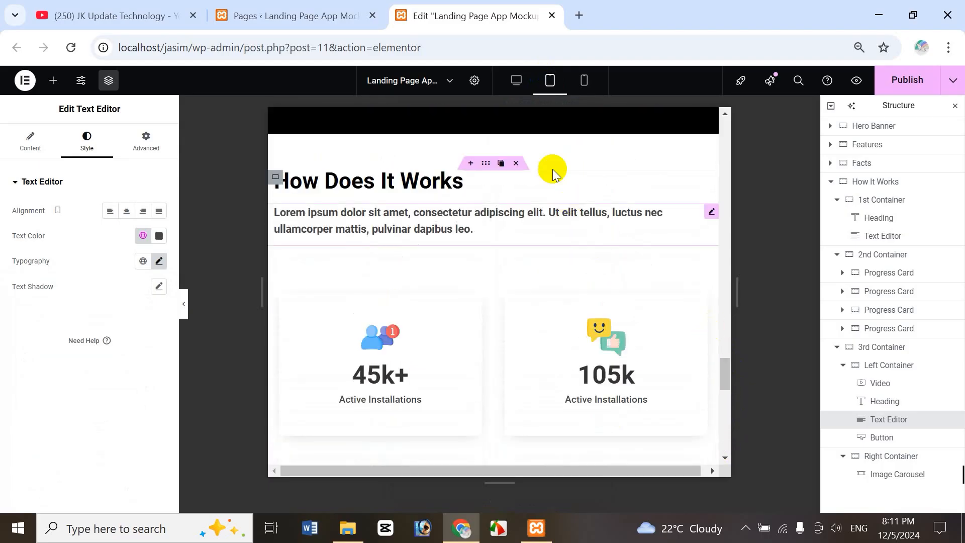
pyautogui.click(516, 89)
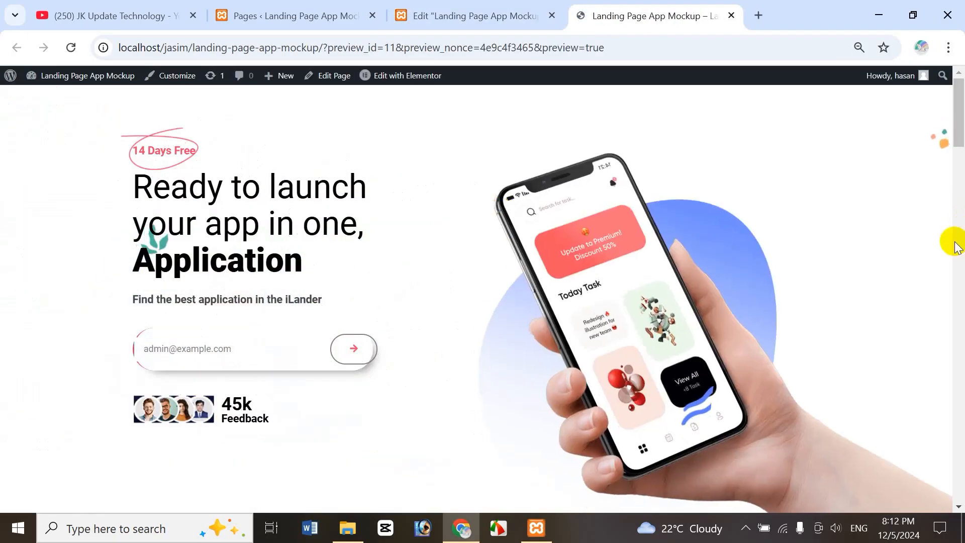
# - Inspect the page preview with the developer tools, emulating the Samsung Galaxy A51/71 screen at 75% zoom
pyautogui.moveTo(957, 140); pyautogui.dragTo(961, 421)
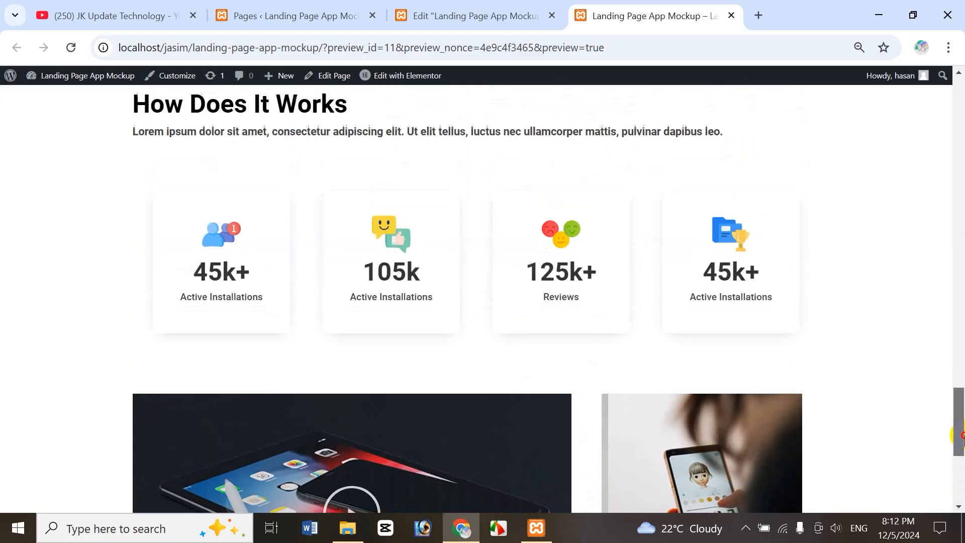
pyautogui.rightClick(494, 165)
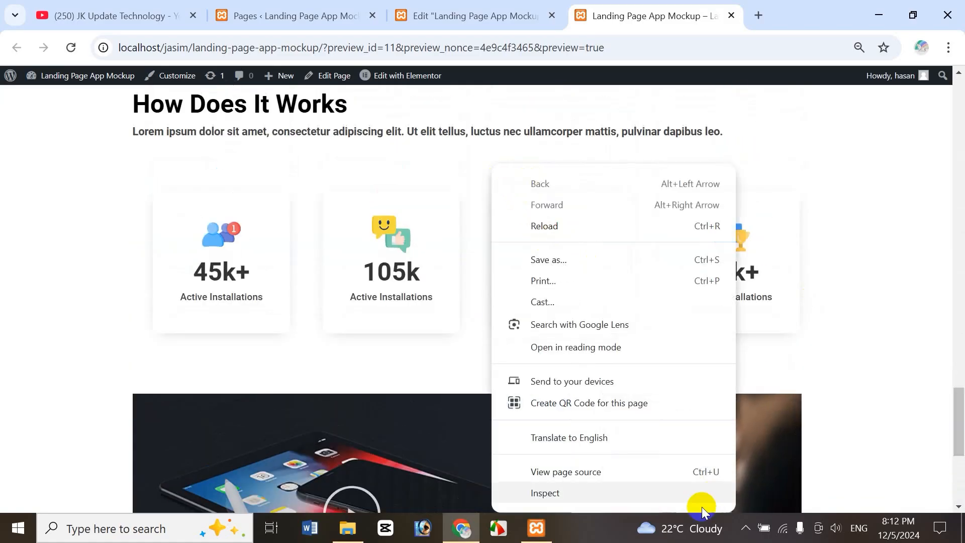
pyautogui.click(566, 498)
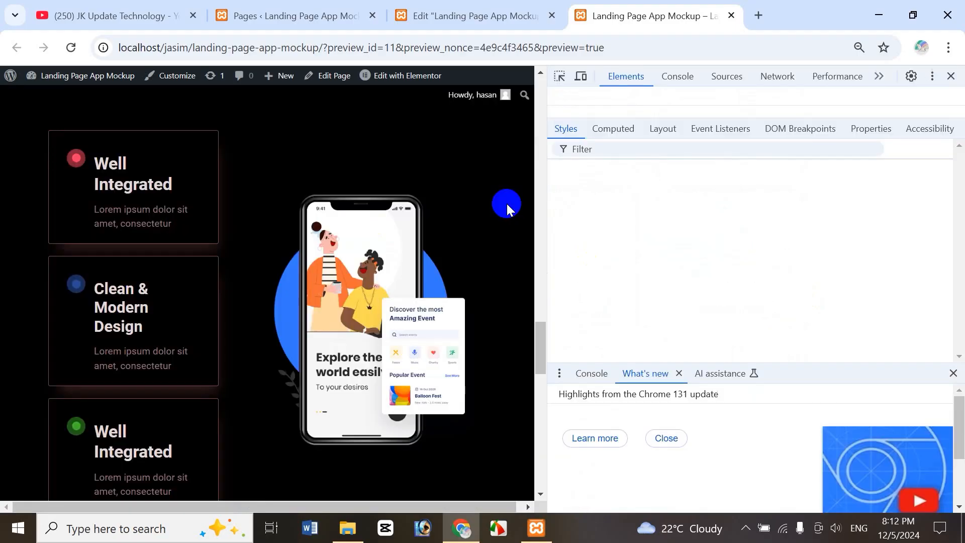
pyautogui.click(583, 77)
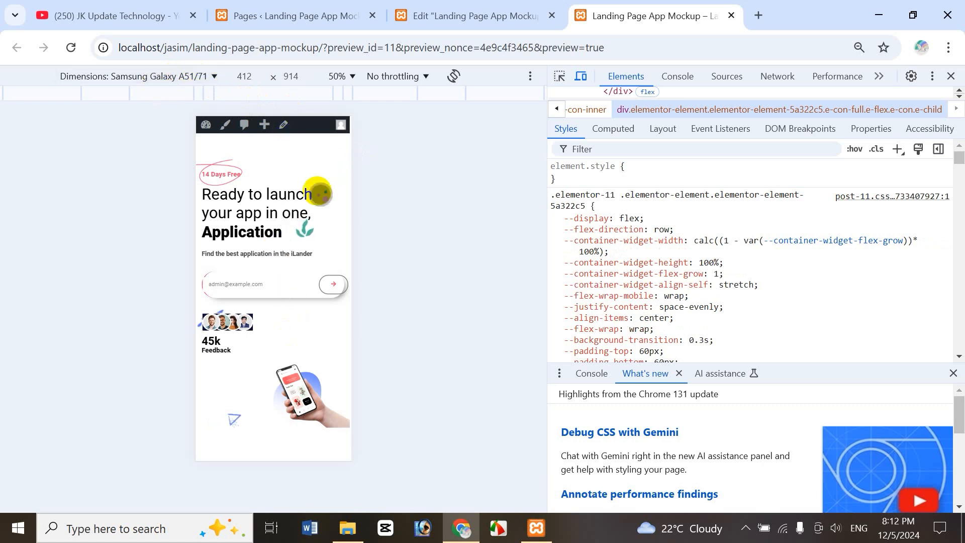
pyautogui.click(351, 77)
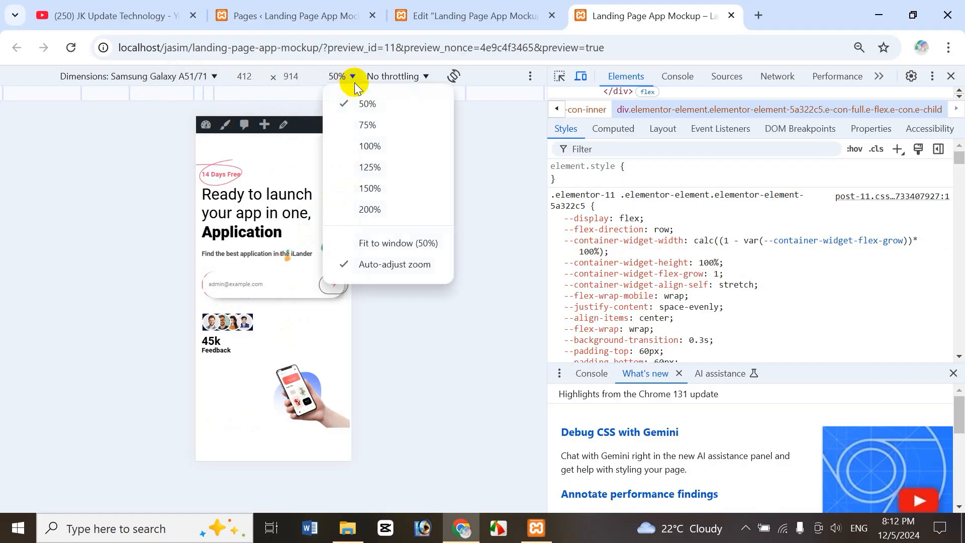
pyautogui.click(359, 122)
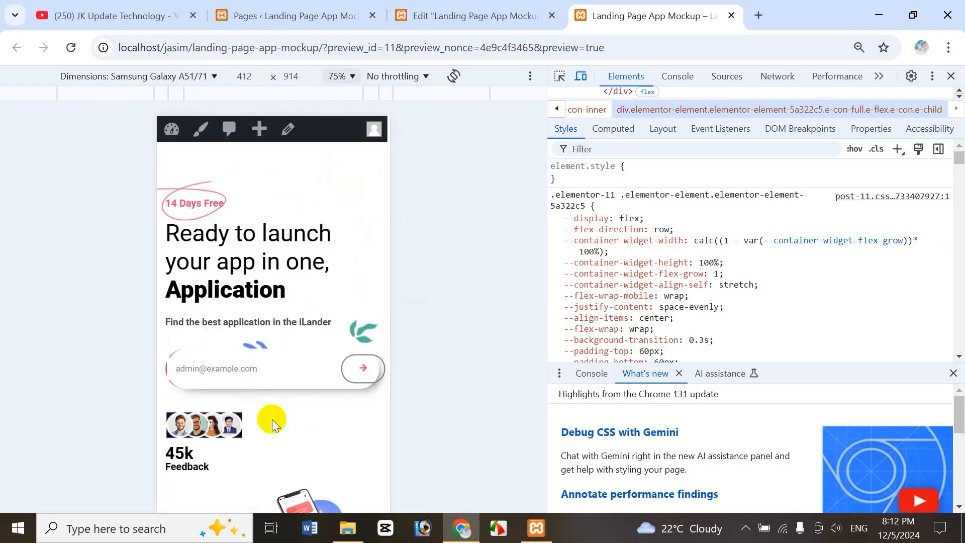
# - Examine the hero, feature cards and dark facts section of the emulated Samsung Galaxy A51/71 page
pyautogui.scroll(-8, 286, 403)
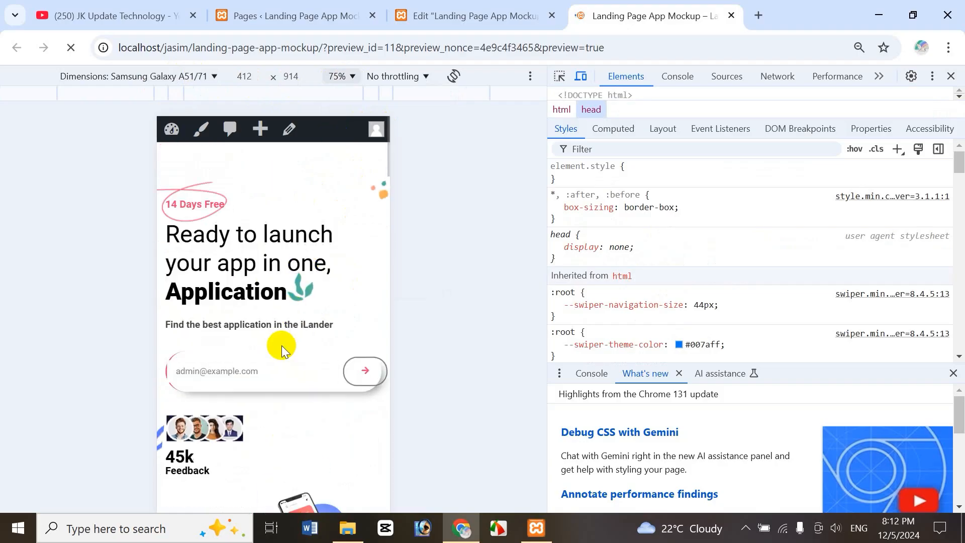
pyautogui.moveTo(279, 407); pyautogui.dragTo(362, 238)
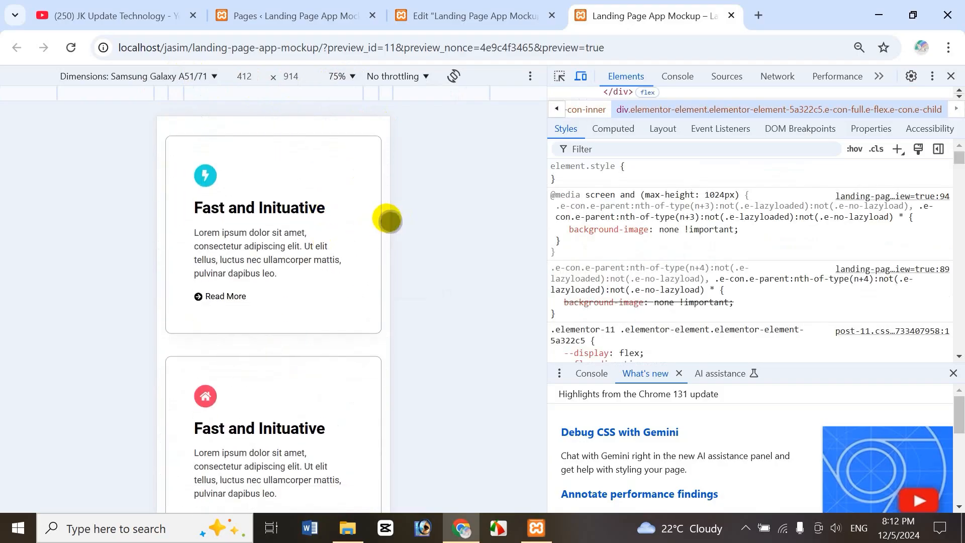
pyautogui.moveTo(322, 352); pyautogui.dragTo(328, 151)
pyautogui.moveTo(302, 371); pyautogui.dragTo(352, 244)
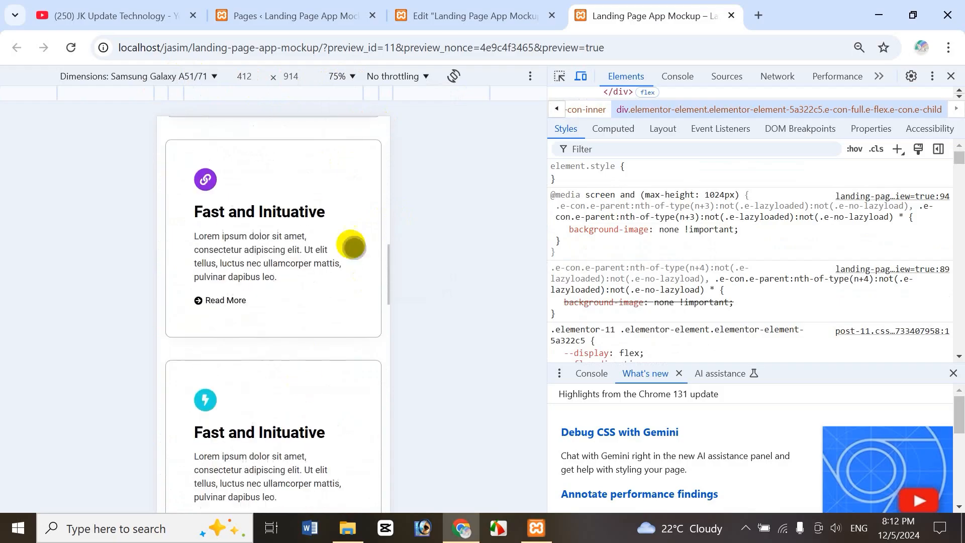
pyautogui.moveTo(306, 347); pyautogui.dragTo(348, 179)
pyautogui.moveTo(314, 412); pyautogui.dragTo(347, 221)
pyautogui.moveTo(287, 451); pyautogui.dragTo(344, 252)
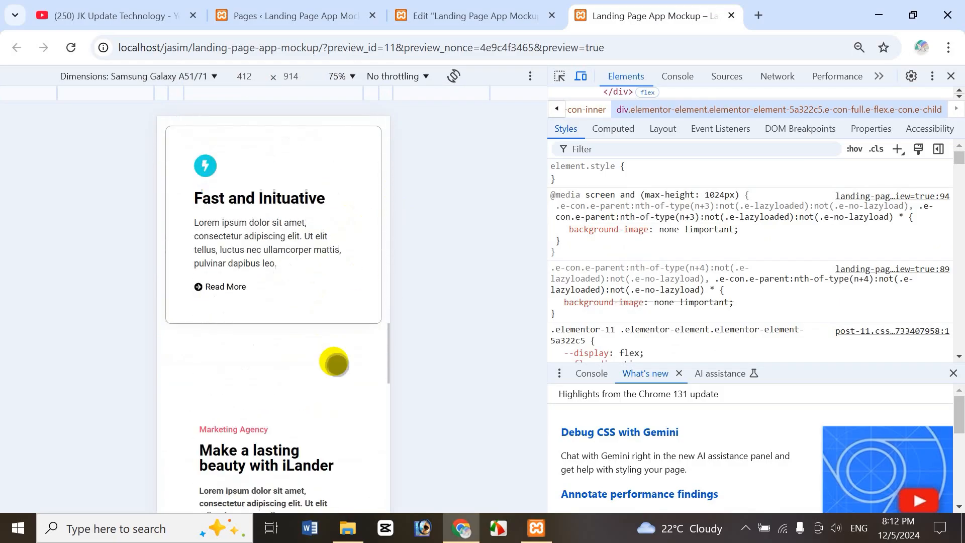
pyautogui.moveTo(290, 414); pyautogui.dragTo(335, 251)
pyautogui.moveTo(274, 457); pyautogui.dragTo(322, 297)
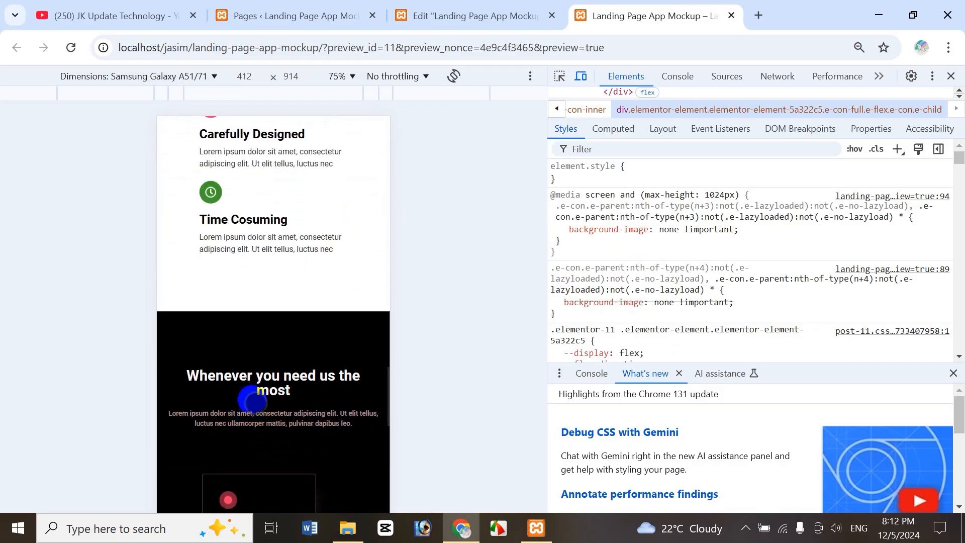
pyautogui.moveTo(253, 398); pyautogui.dragTo(299, 278)
pyautogui.moveTo(302, 317); pyautogui.dragTo(332, 207)
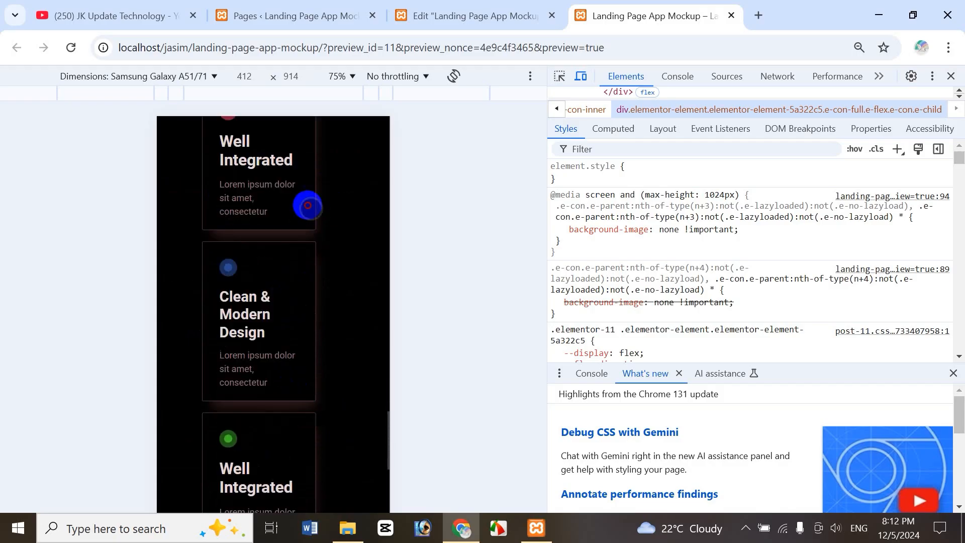
pyautogui.moveTo(208, 368); pyautogui.dragTo(283, 247)
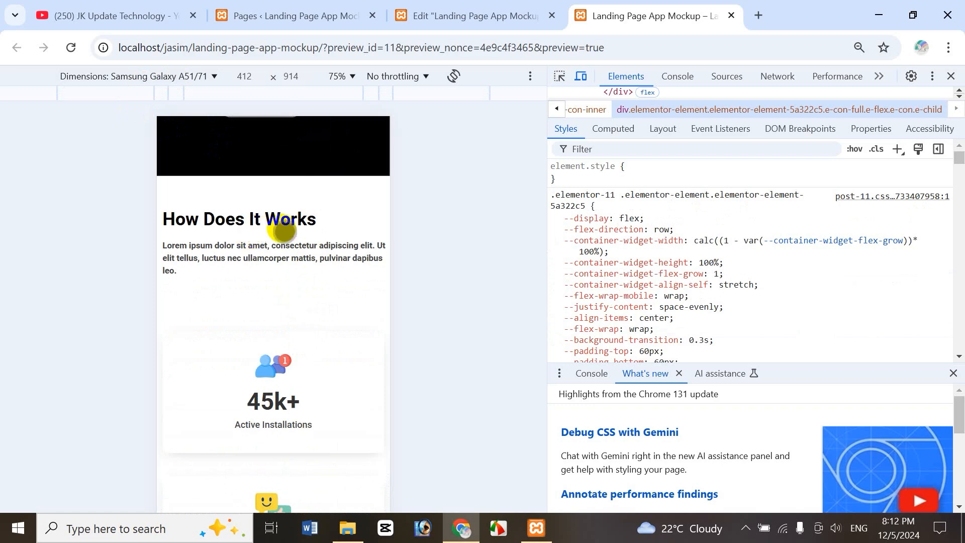
# - Examine the progress cards and video block of the How Does It Works section on the emulated phone
pyautogui.moveTo(327, 343); pyautogui.dragTo(352, 192)
pyautogui.moveTo(334, 271); pyautogui.dragTo(344, 198)
pyautogui.moveTo(314, 317); pyautogui.dragTo(344, 155)
pyautogui.moveTo(317, 244); pyautogui.dragTo(333, 163)
# - Switch the emulated device to iPhone 12 Pro and examine the page from the hero to the progress cards
pyautogui.click(195, 76)
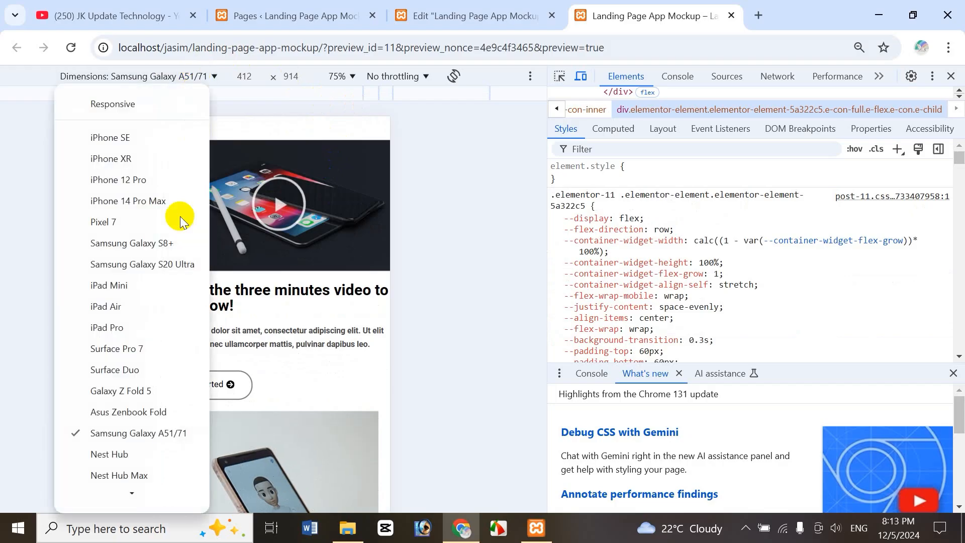
pyautogui.click(132, 186)
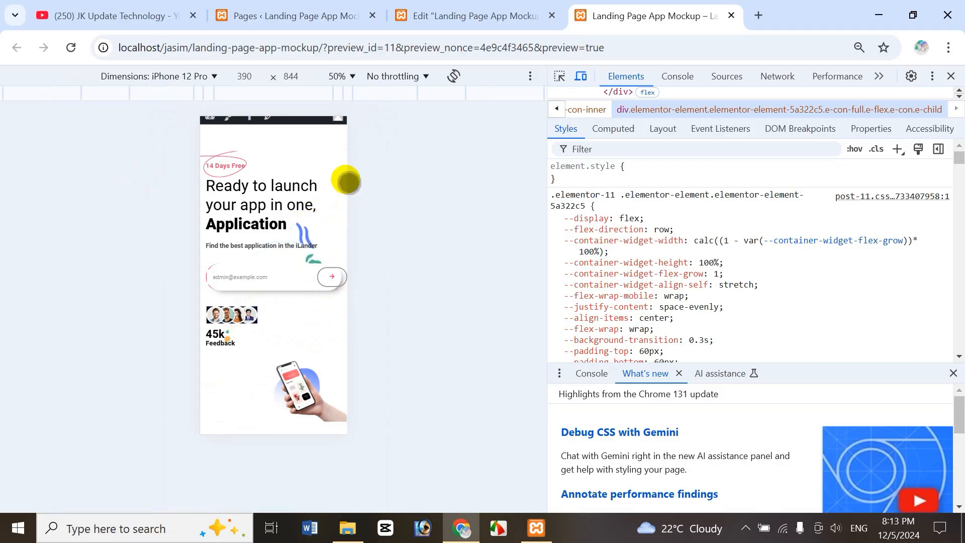
pyautogui.scroll(1, 345, 182)
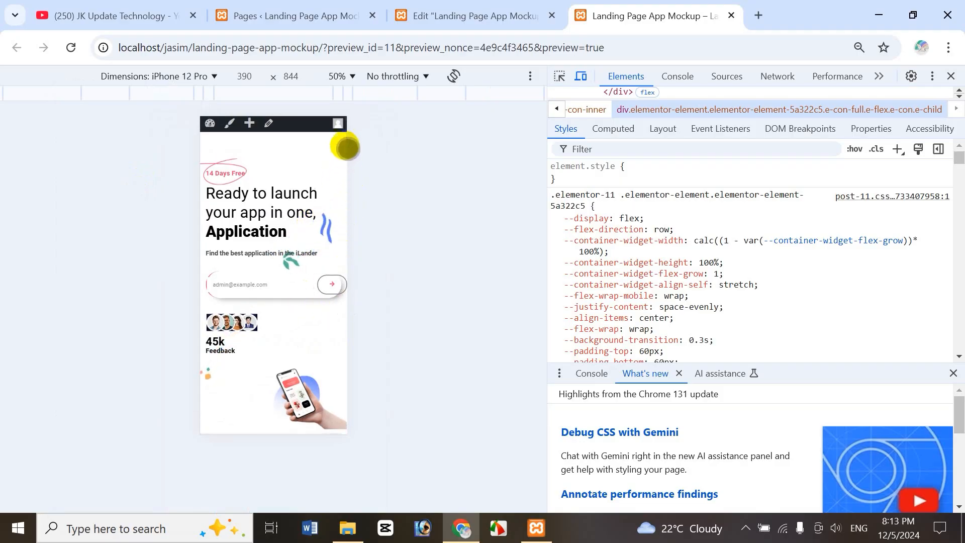
pyautogui.scroll(-10, 345, 274)
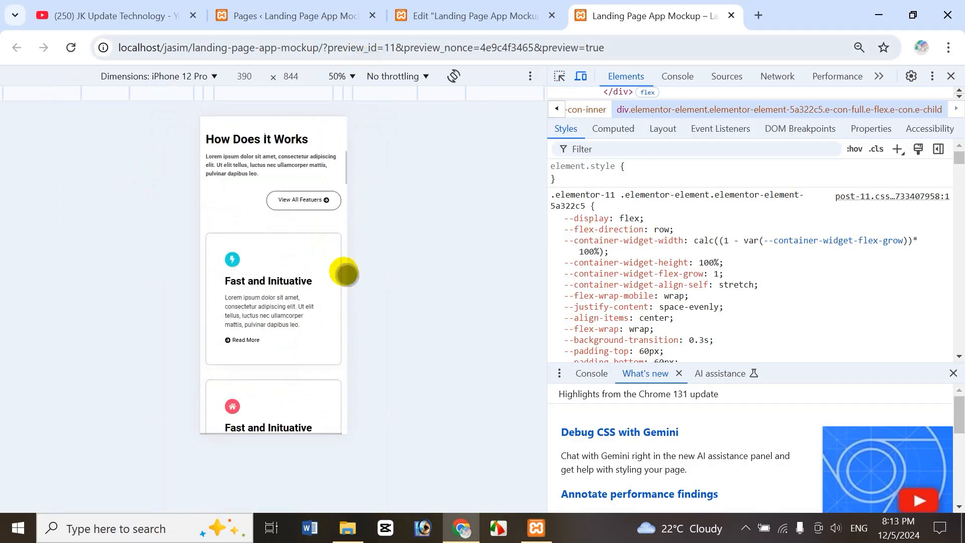
pyautogui.scroll(-8, 338, 112)
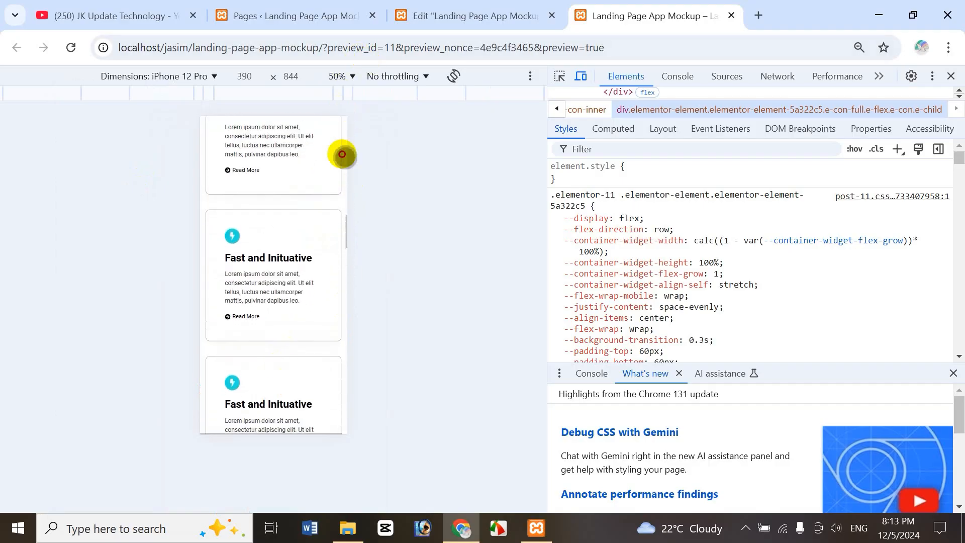
pyautogui.scroll(-12, 284, 315)
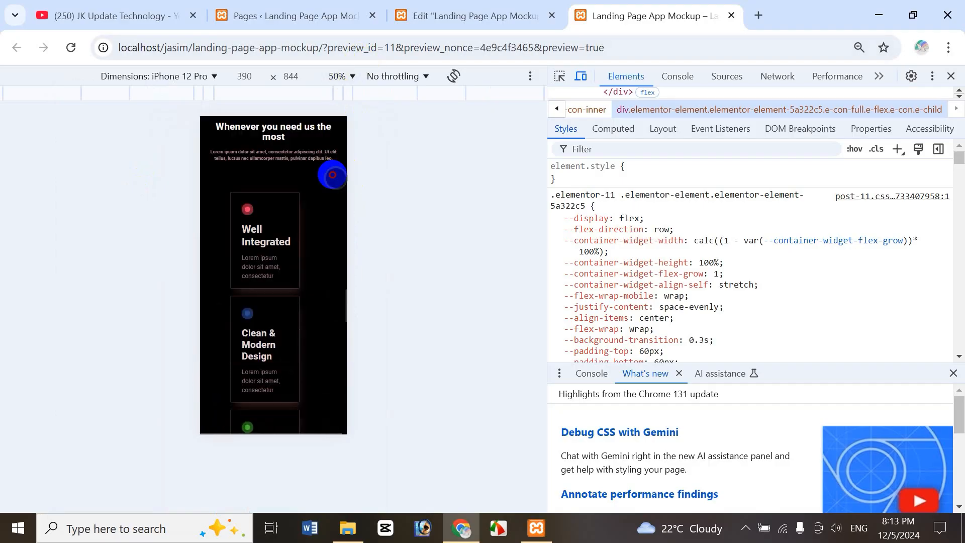
pyautogui.scroll(-10, 291, 283)
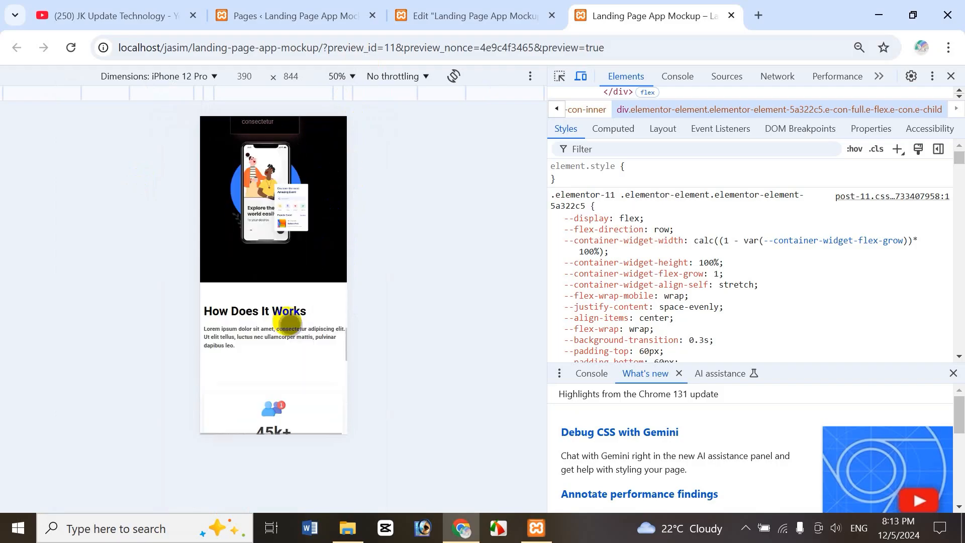
pyautogui.scroll(-10, 299, 345)
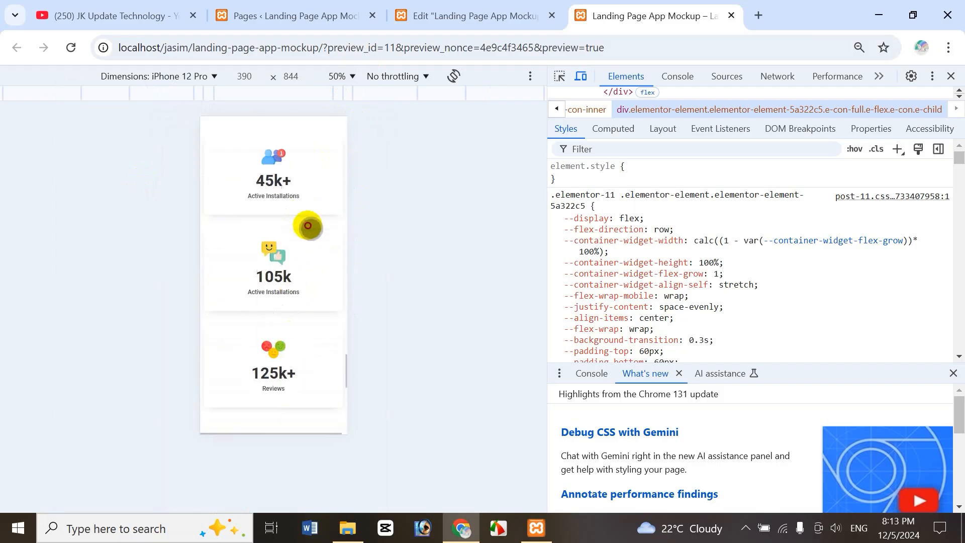
# - Turn off the device emulation and close the developer tools on the preview page
pyautogui.click(204, 76)
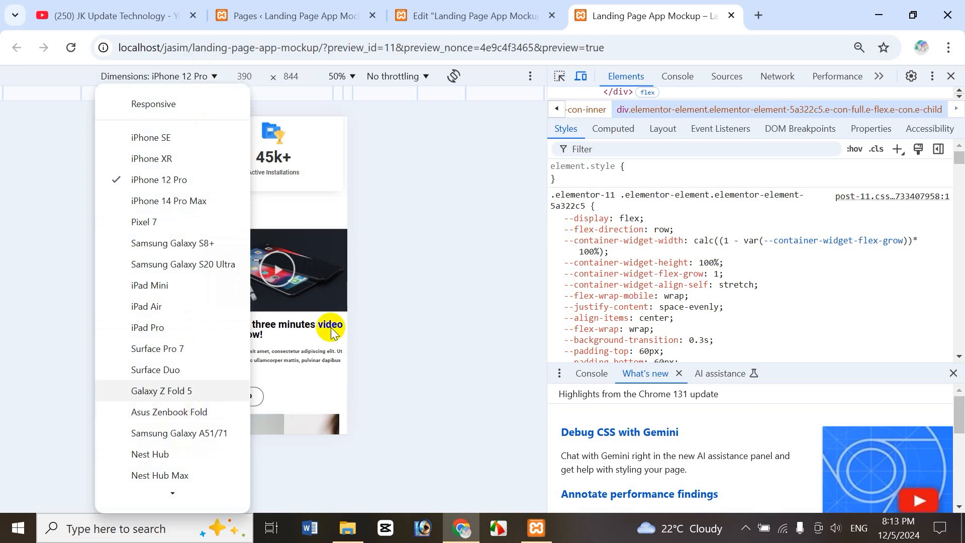
pyautogui.click(439, 321)
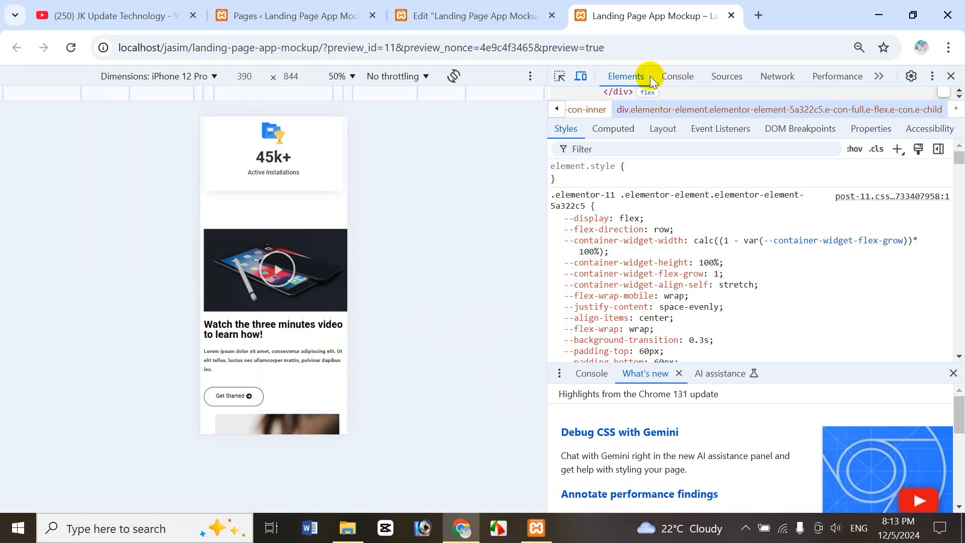
pyautogui.click(582, 77)
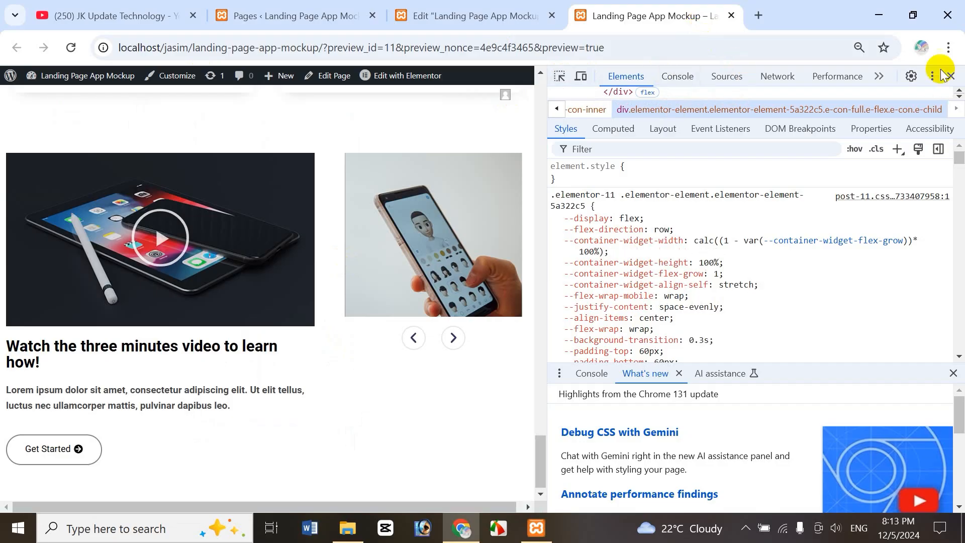
pyautogui.click(951, 77)
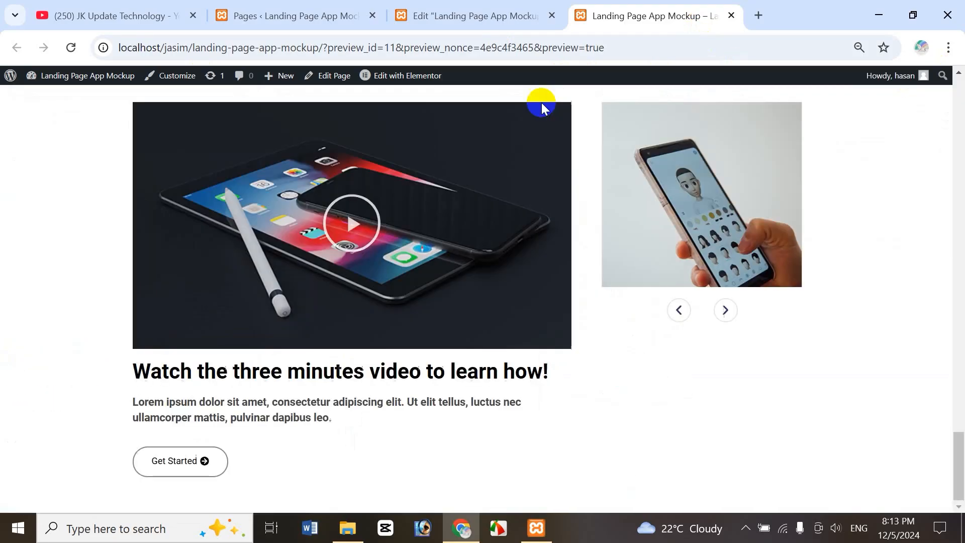
# - Return to the Elementor editor to view the video block, and switch to the JK Update Technology YouTube page
pyautogui.click(511, 20)
pyautogui.moveTo(815, 448); pyautogui.dragTo(821, 427)
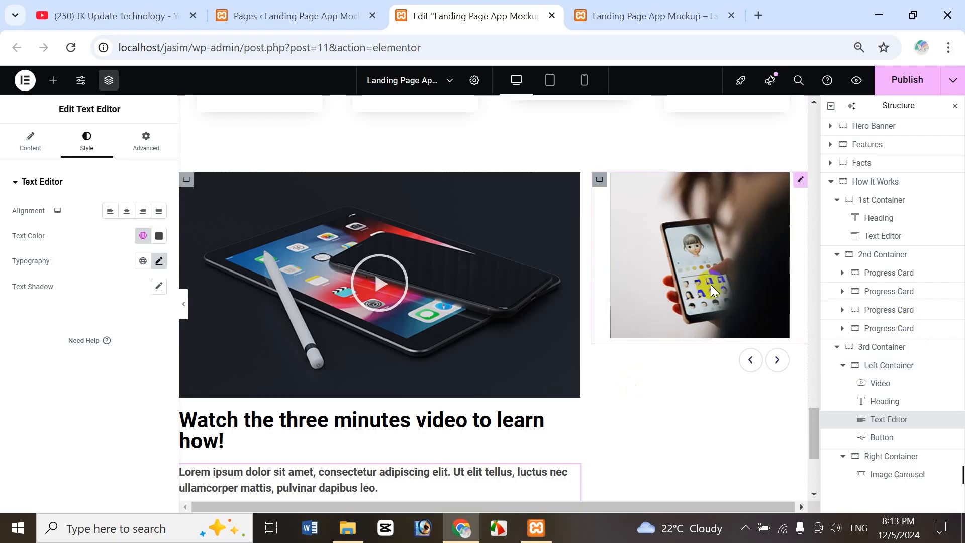
pyautogui.click(123, 18)
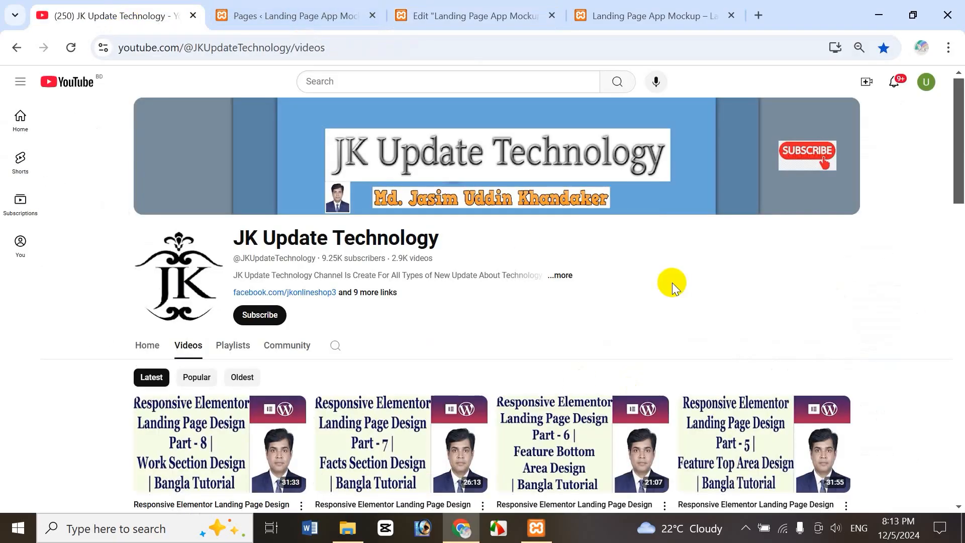